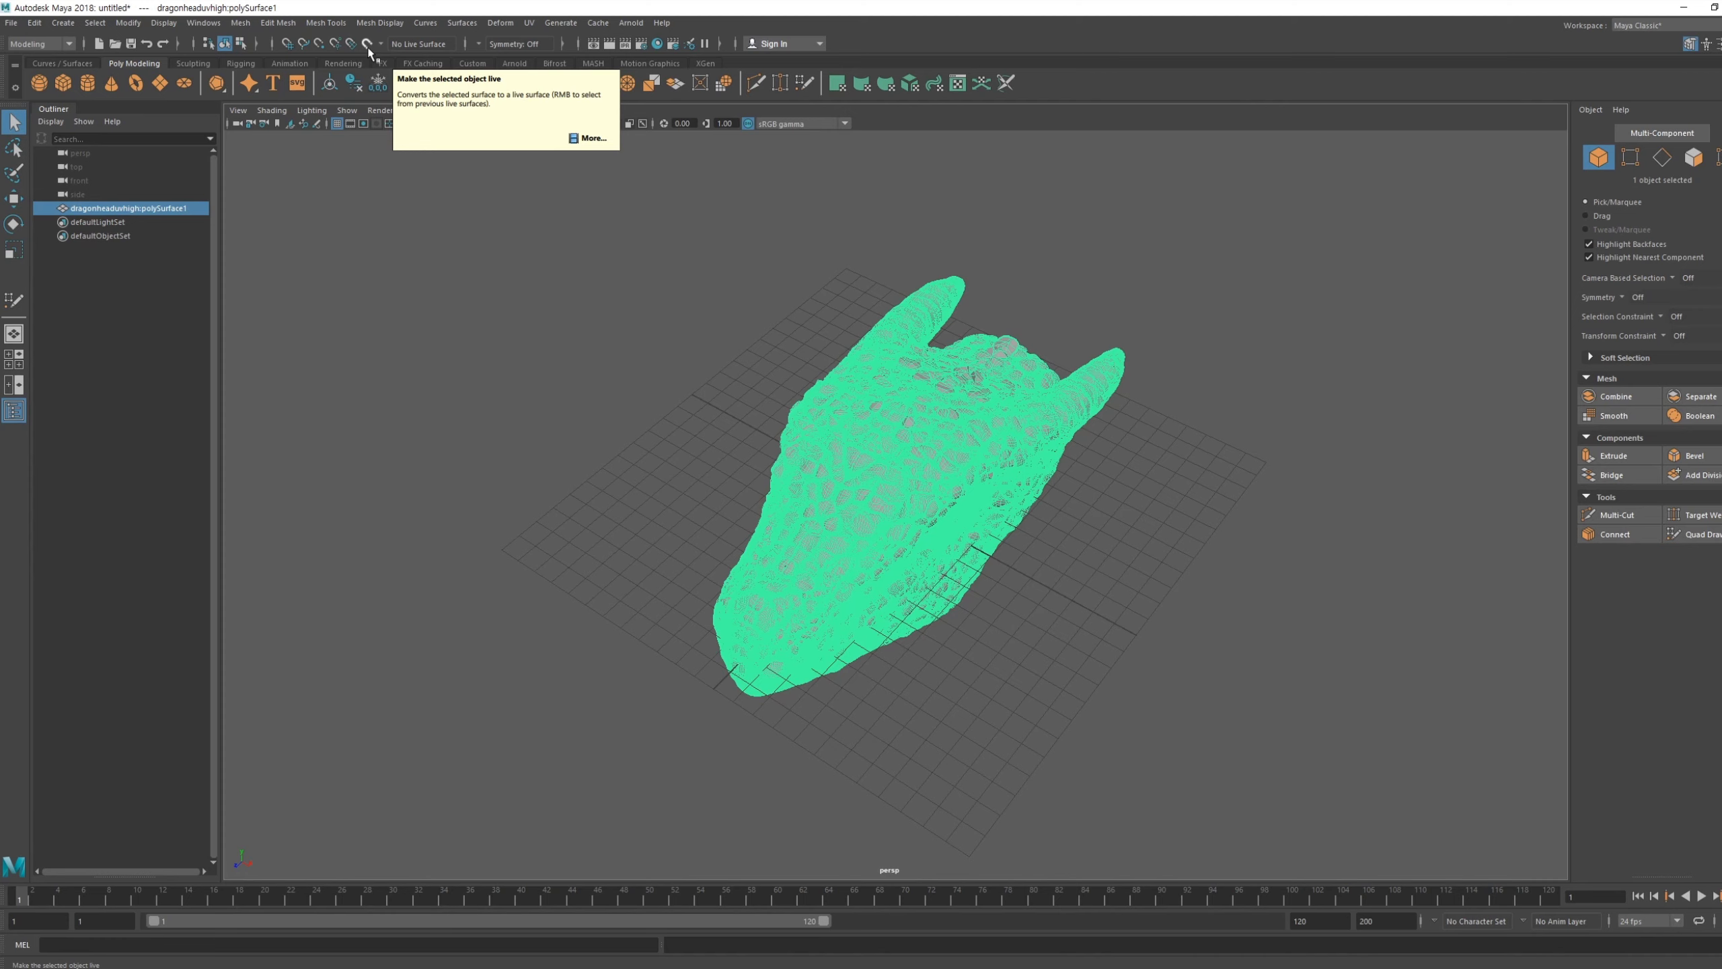
# Make the selected dragon head mesh live and activate Quad Draw with Object X symmetry
pyautogui.click(368, 45)
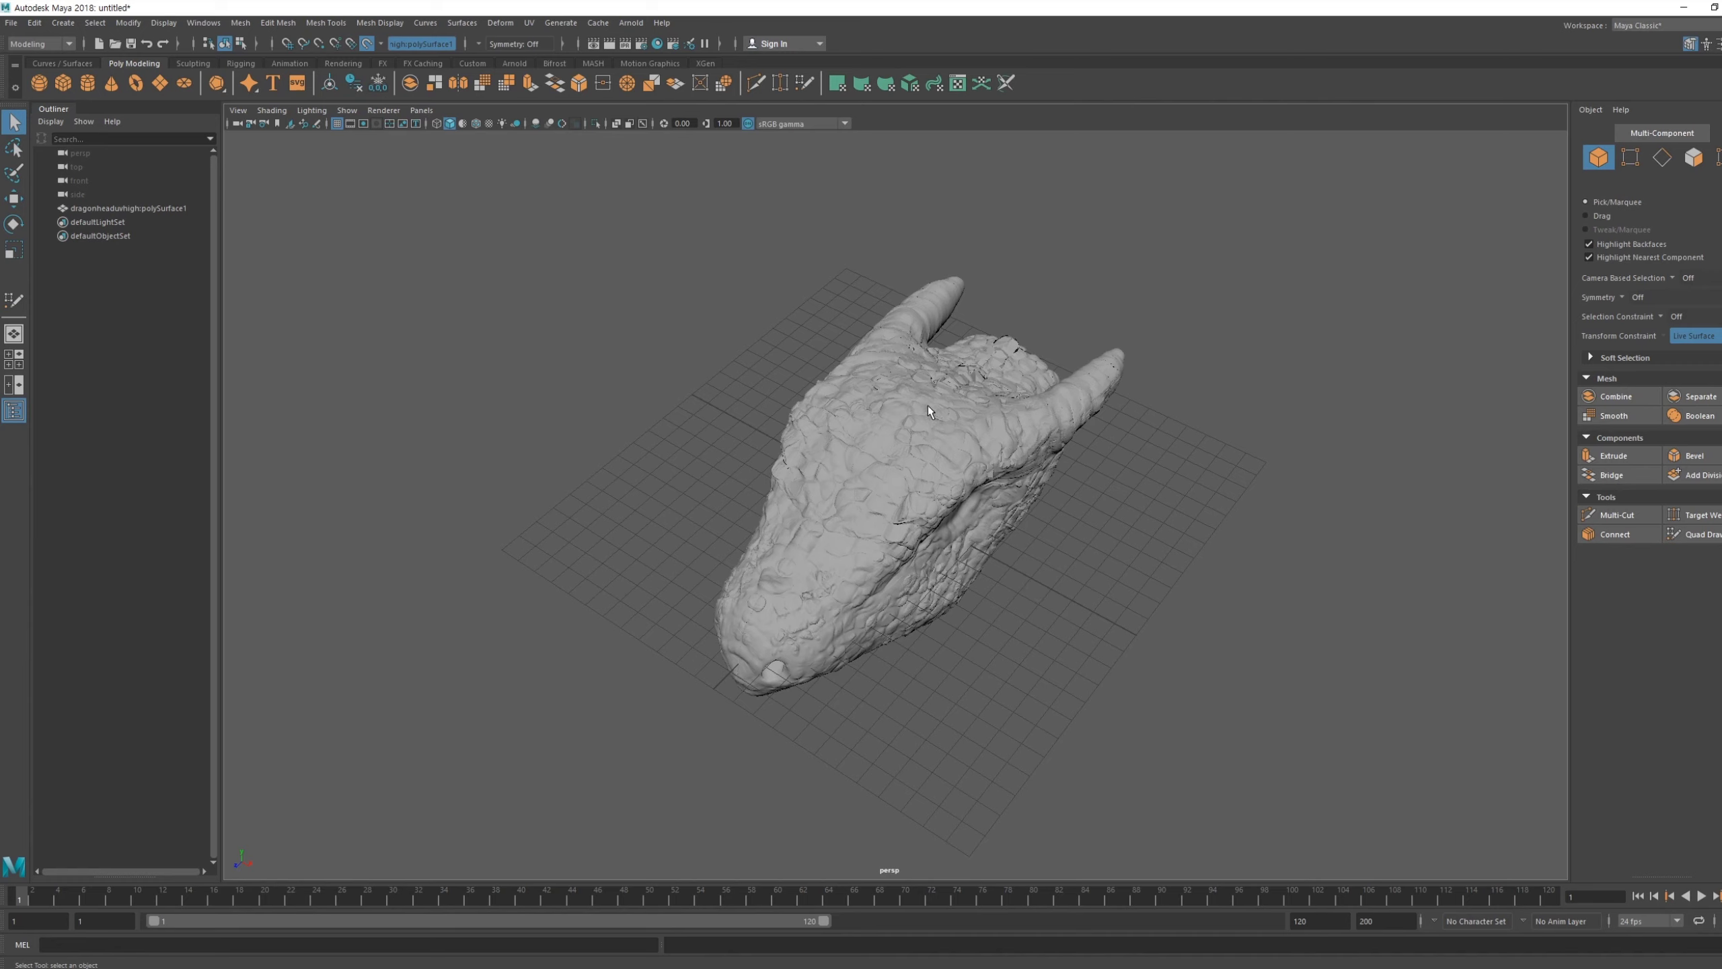
pyautogui.click(479, 44)
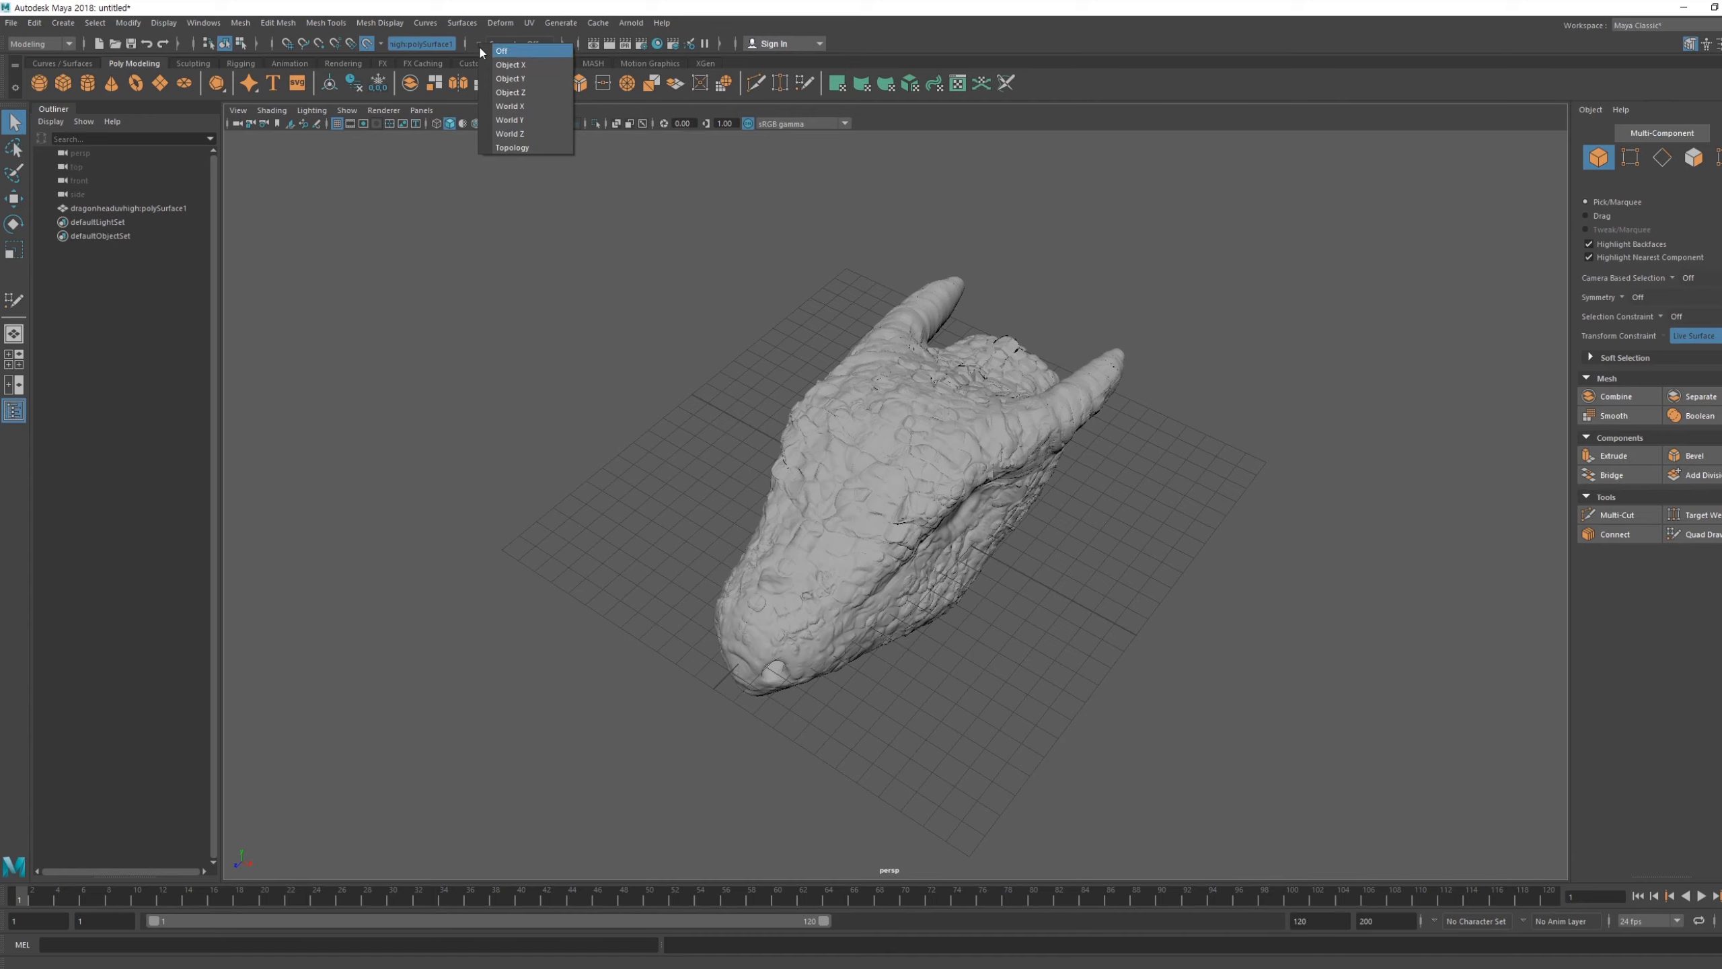
pyautogui.click(527, 66)
pyautogui.keyDown('alt'); pyautogui.moveTo(1027, 569); pyautogui.dragTo(922, 464); pyautogui.keyUp('alt')
pyautogui.scroll(5, 922, 464)
pyautogui.scroll(-2, 995, 496)
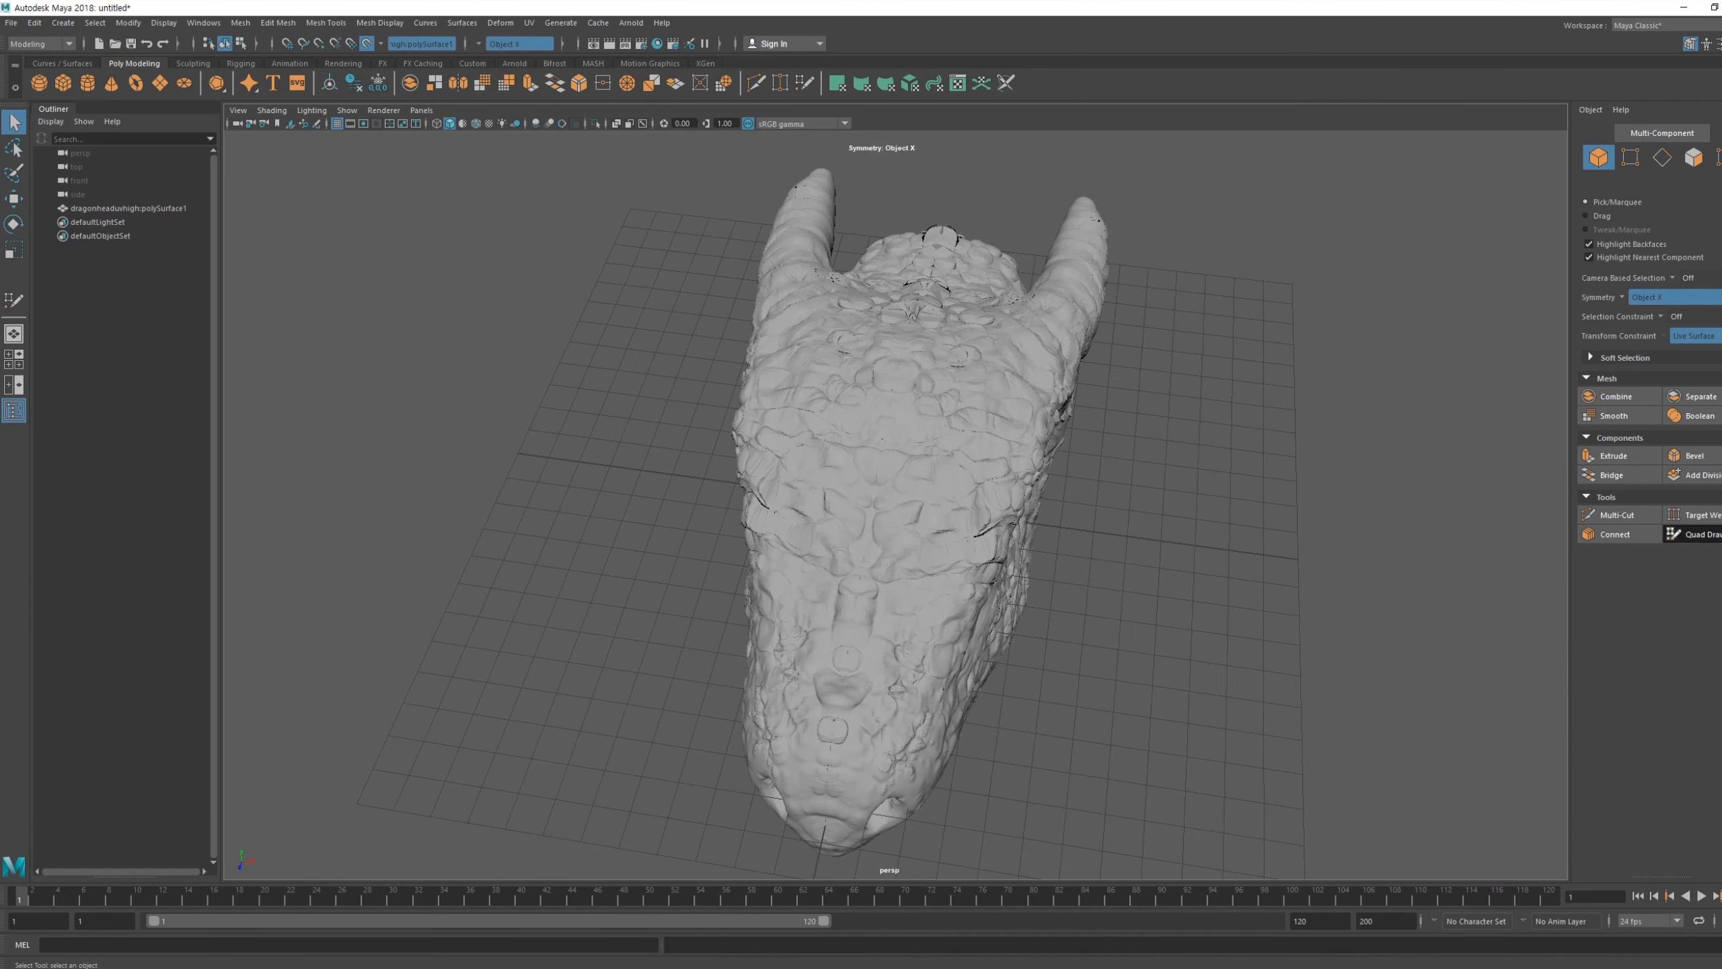
pyautogui.click(1693, 534)
pyautogui.keyDown('alt'); pyautogui.moveTo(944, 448); pyautogui.dragTo(907, 422); pyautogui.keyUp('alt')
pyautogui.click(906, 423)
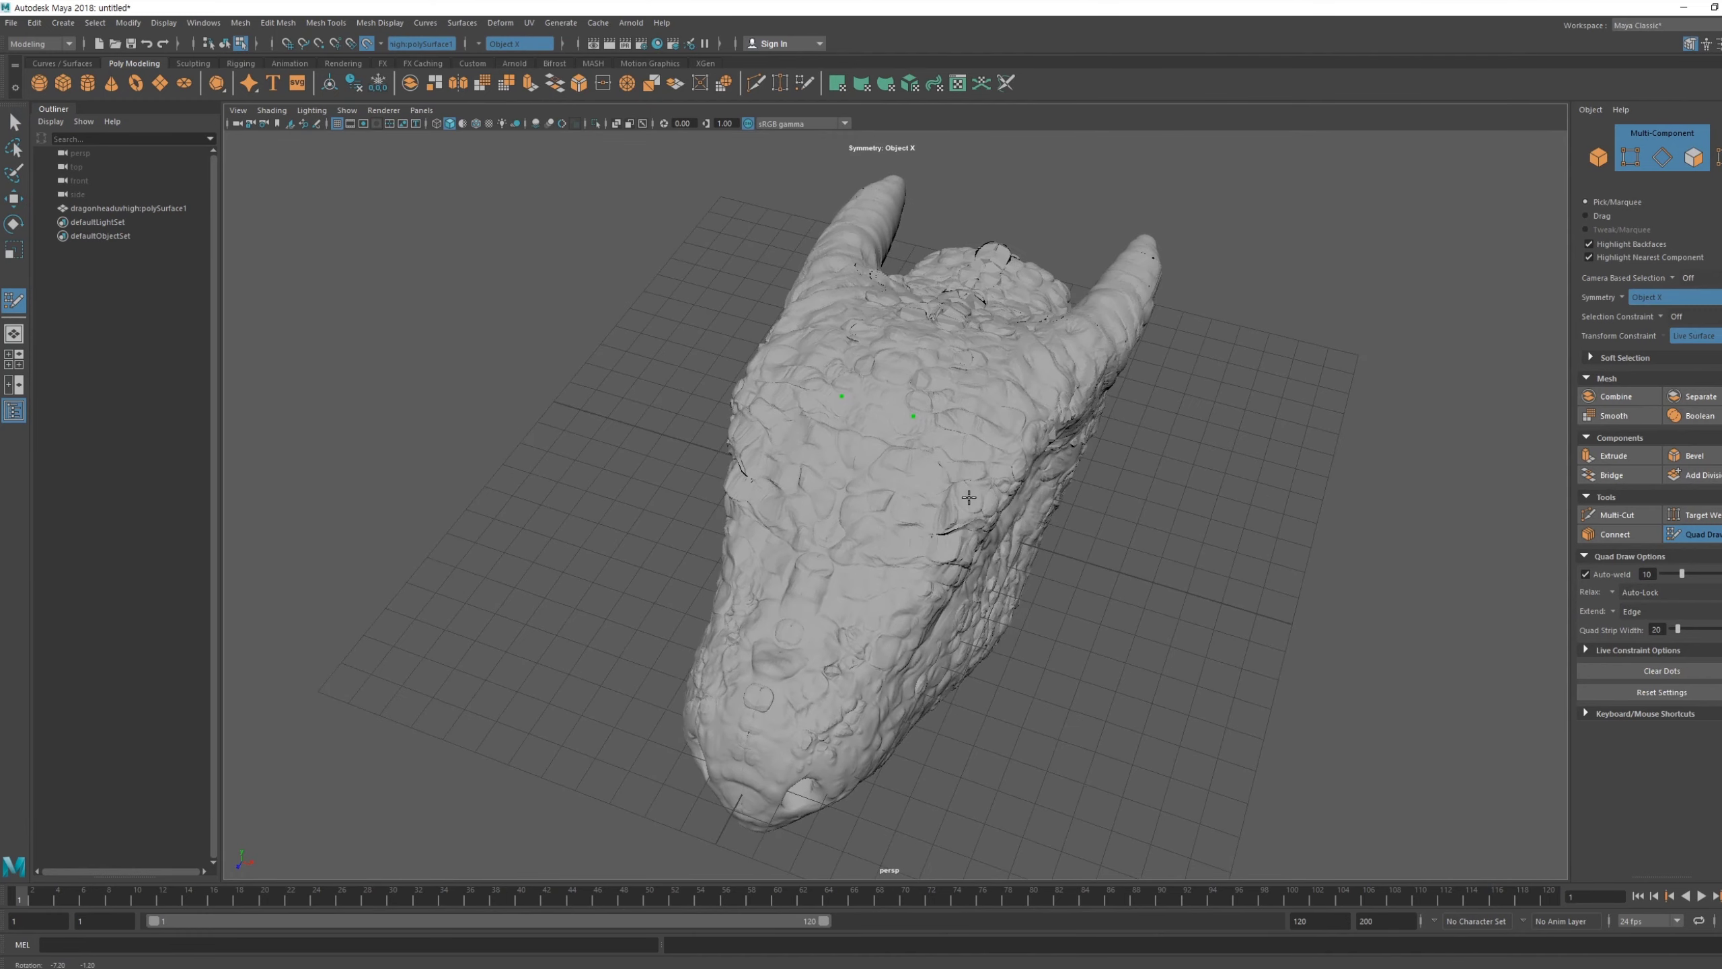
pyautogui.keyDown('alt'); pyautogui.moveTo(956, 500); pyautogui.dragTo(979, 498); pyautogui.keyUp('alt')
pyautogui.hotkey('ctrl', 'z')
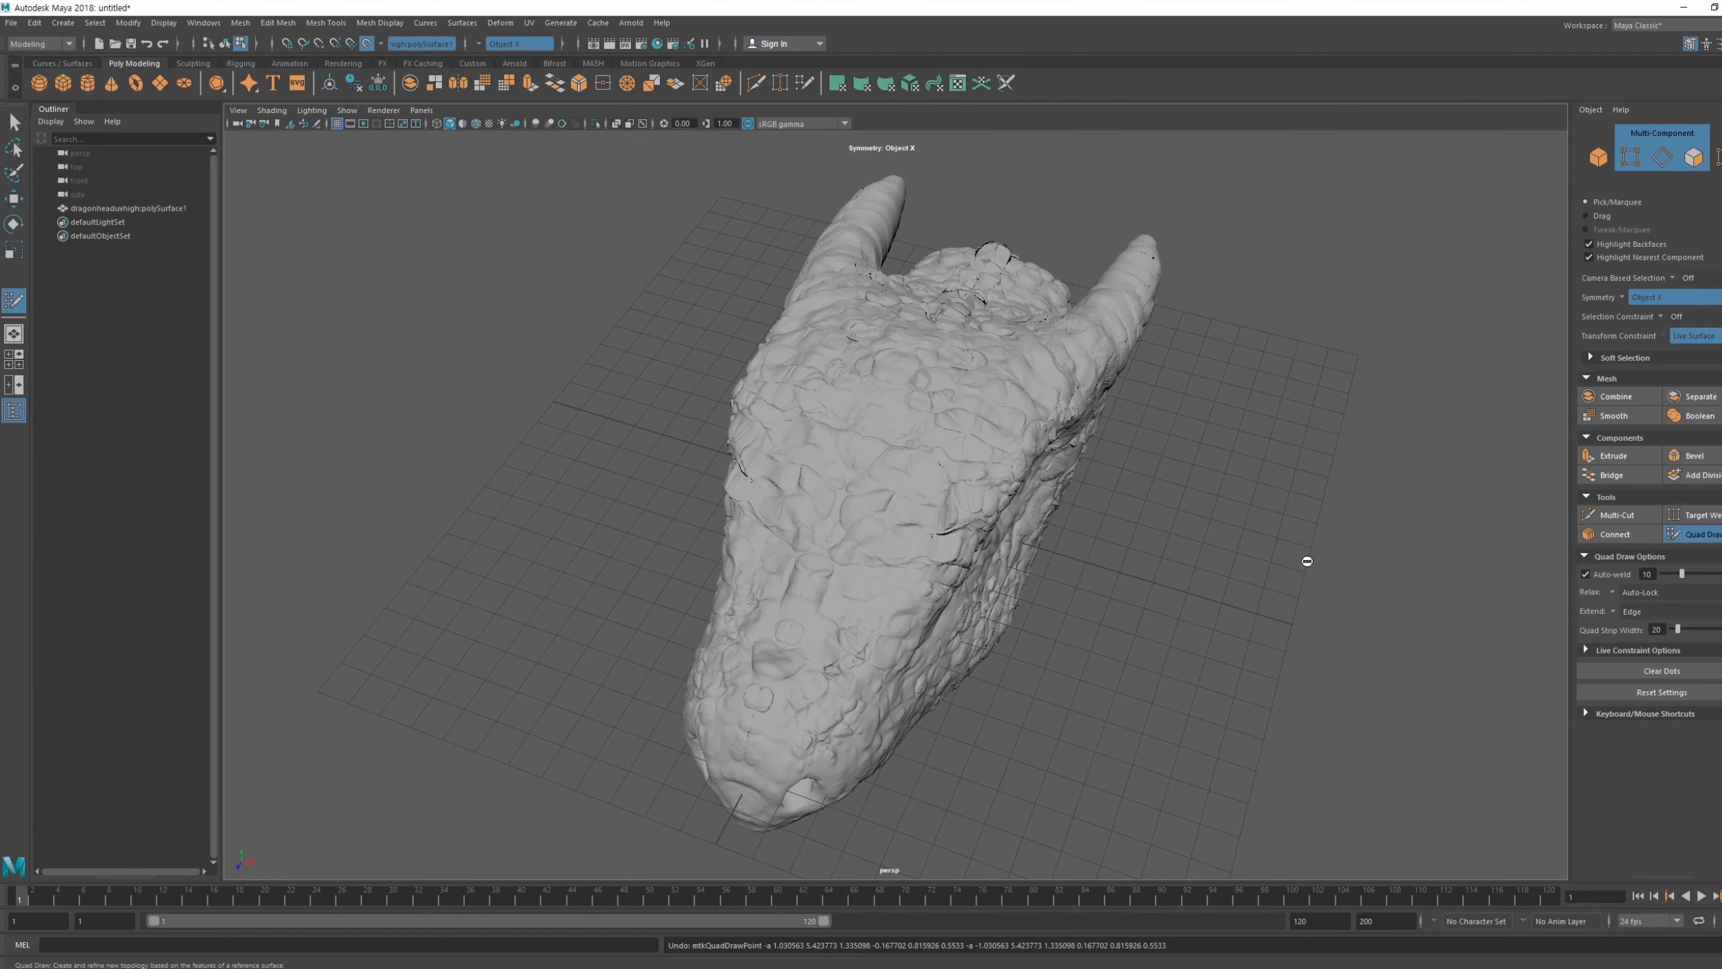
# Place Quad Draw dots around the forehead's centre line and fill the first mirrored pair of quads
pyautogui.moveTo(1250, 588)
pyautogui.keyDown('alt'); pyautogui.mouseDown()
pyautogui.moveTo(1242, 527)
pyautogui.moveTo(1250, 596)
pyautogui.moveTo(1311, 553)
pyautogui.moveTo(1215, 569)
pyautogui.moveTo(1284, 598)
pyautogui.moveTo(1249, 577)
pyautogui.mouseUp(); pyautogui.keyUp('alt')
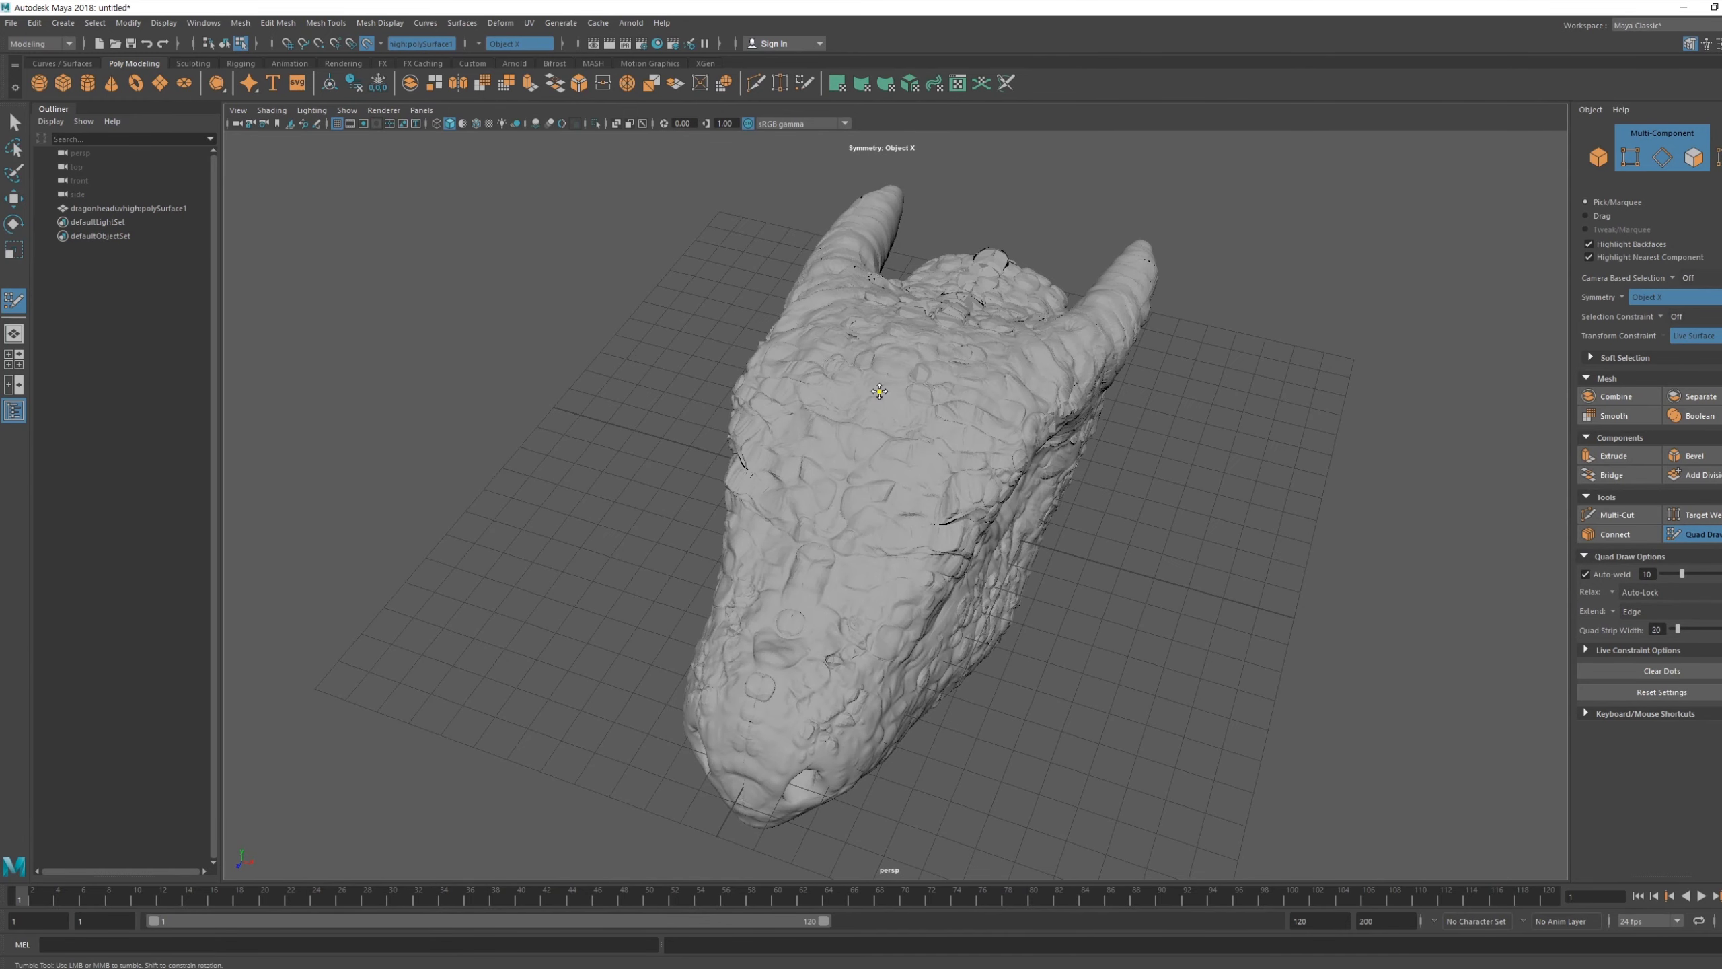
pyautogui.moveTo(923, 423)
pyautogui.keyDown('alt'); pyautogui.mouseDown()
pyautogui.moveTo(949, 367)
pyautogui.moveTo(910, 401)
pyautogui.mouseUp(); pyautogui.keyUp('alt')
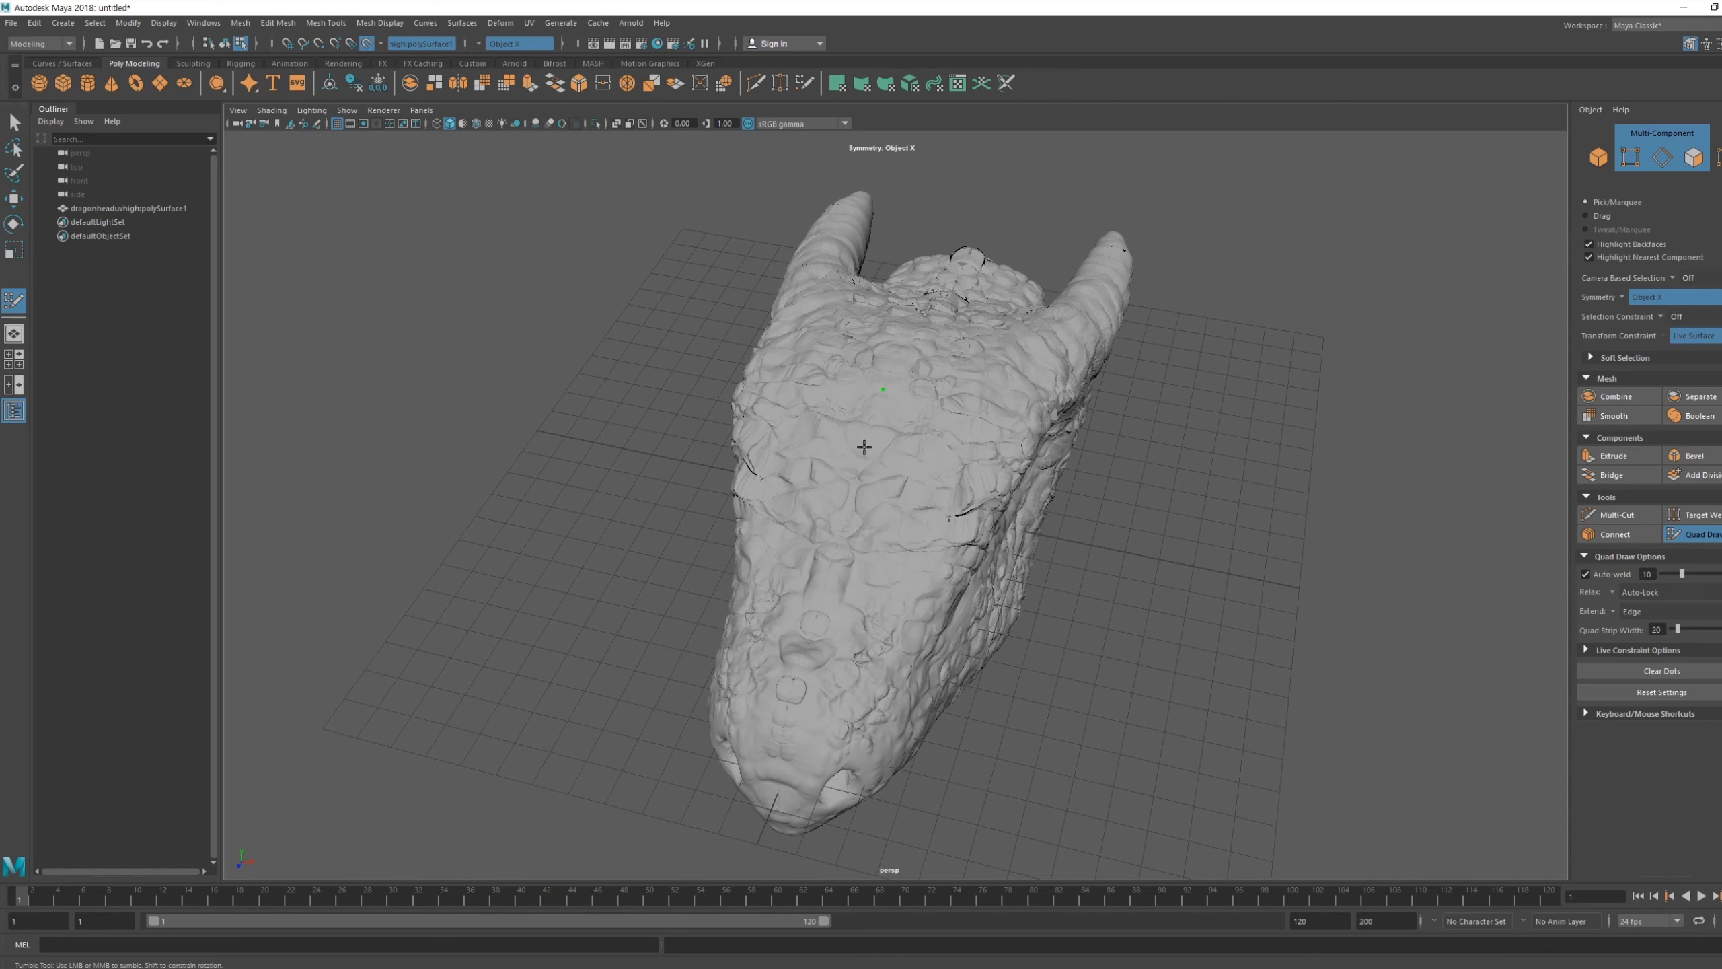
pyautogui.click(936, 400)
pyautogui.click(909, 449)
pyautogui.click(869, 441)
pyautogui.keyDown('shift'); pyautogui.click(901, 420); pyautogui.keyUp('shift')
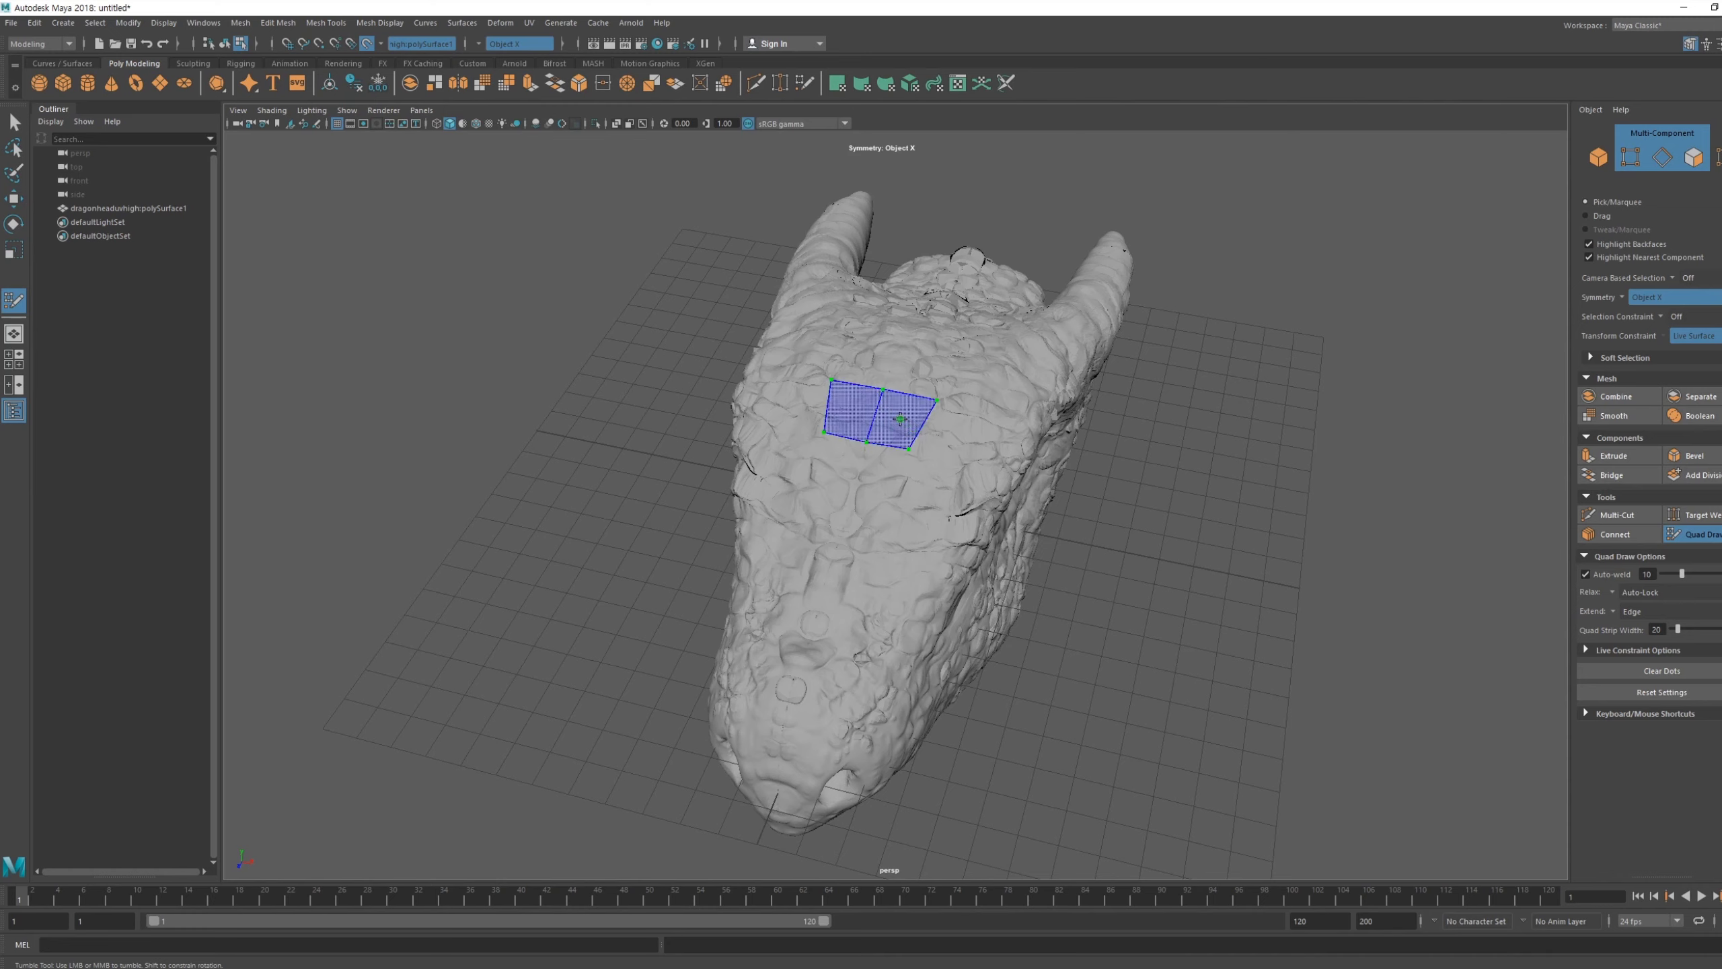
pyautogui.keyDown('shift'); pyautogui.click(899, 419); pyautogui.keyUp('shift')
# Extend the forehead patch by one quad outward per side and fill a second row of quads toward the snout
pyautogui.moveTo(968, 498)
pyautogui.keyDown('alt'); pyautogui.mouseDown()
pyautogui.moveTo(950, 481)
pyautogui.moveTo(974, 505)
pyautogui.mouseUp(); pyautogui.keyUp('alt')
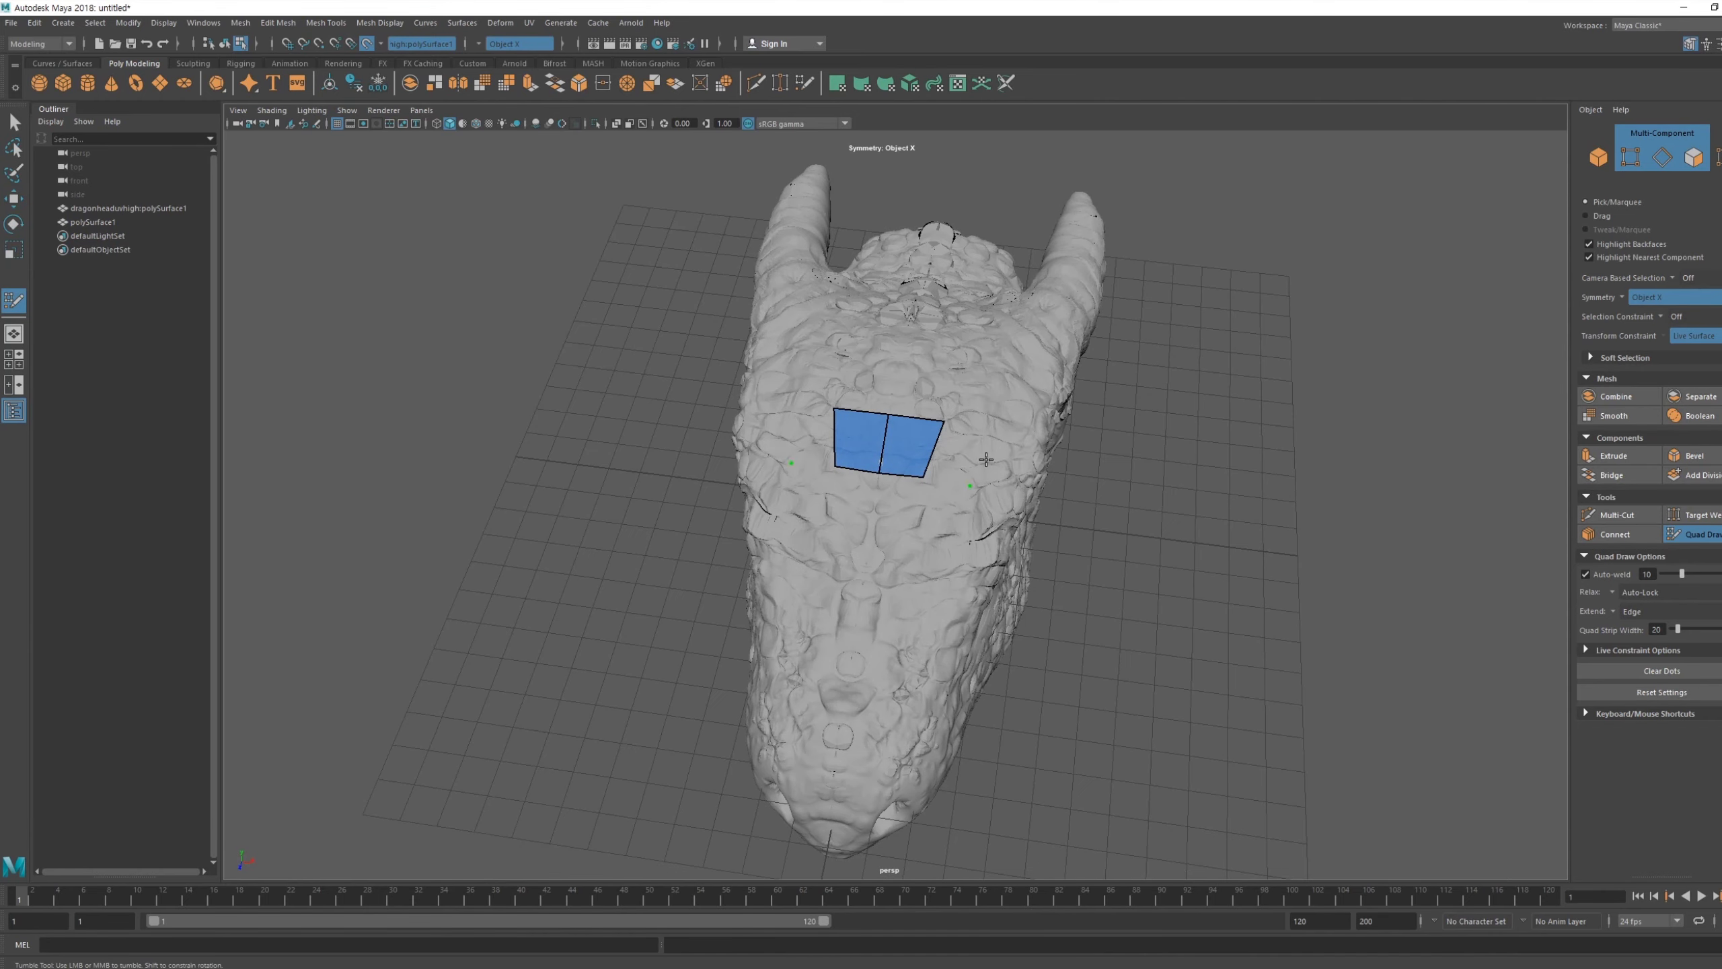
pyautogui.press('Tab')
pyautogui.click(962, 454)
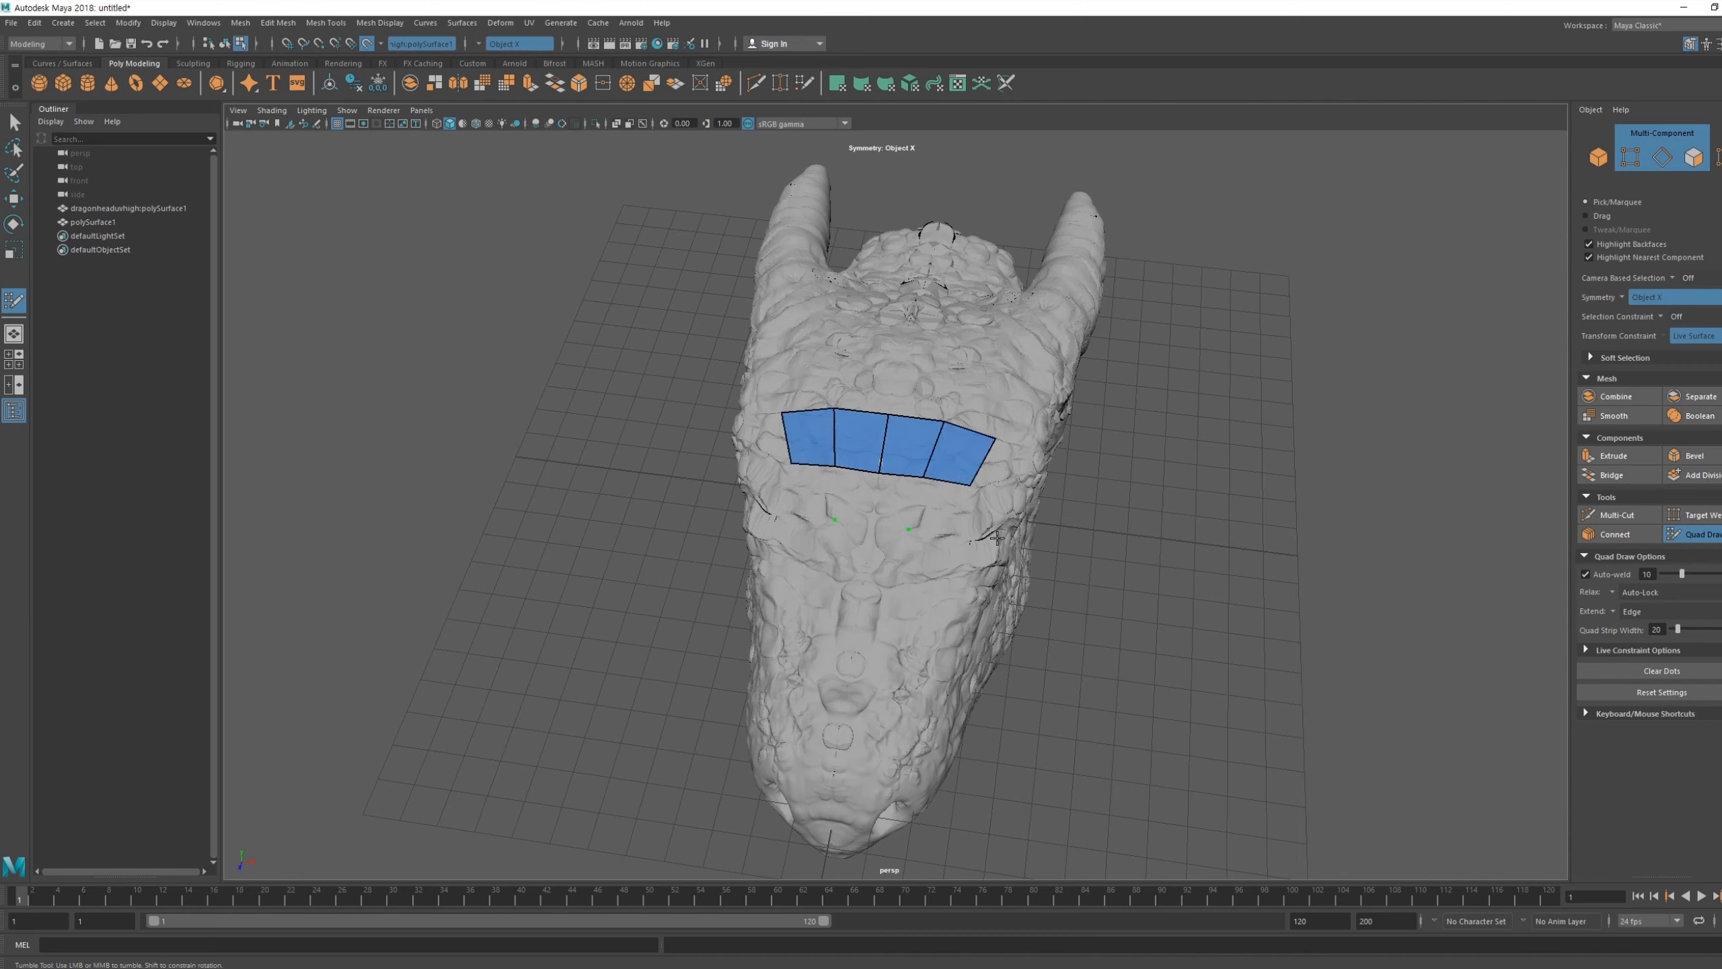
pyautogui.press('Tab')
pyautogui.click(942, 510)
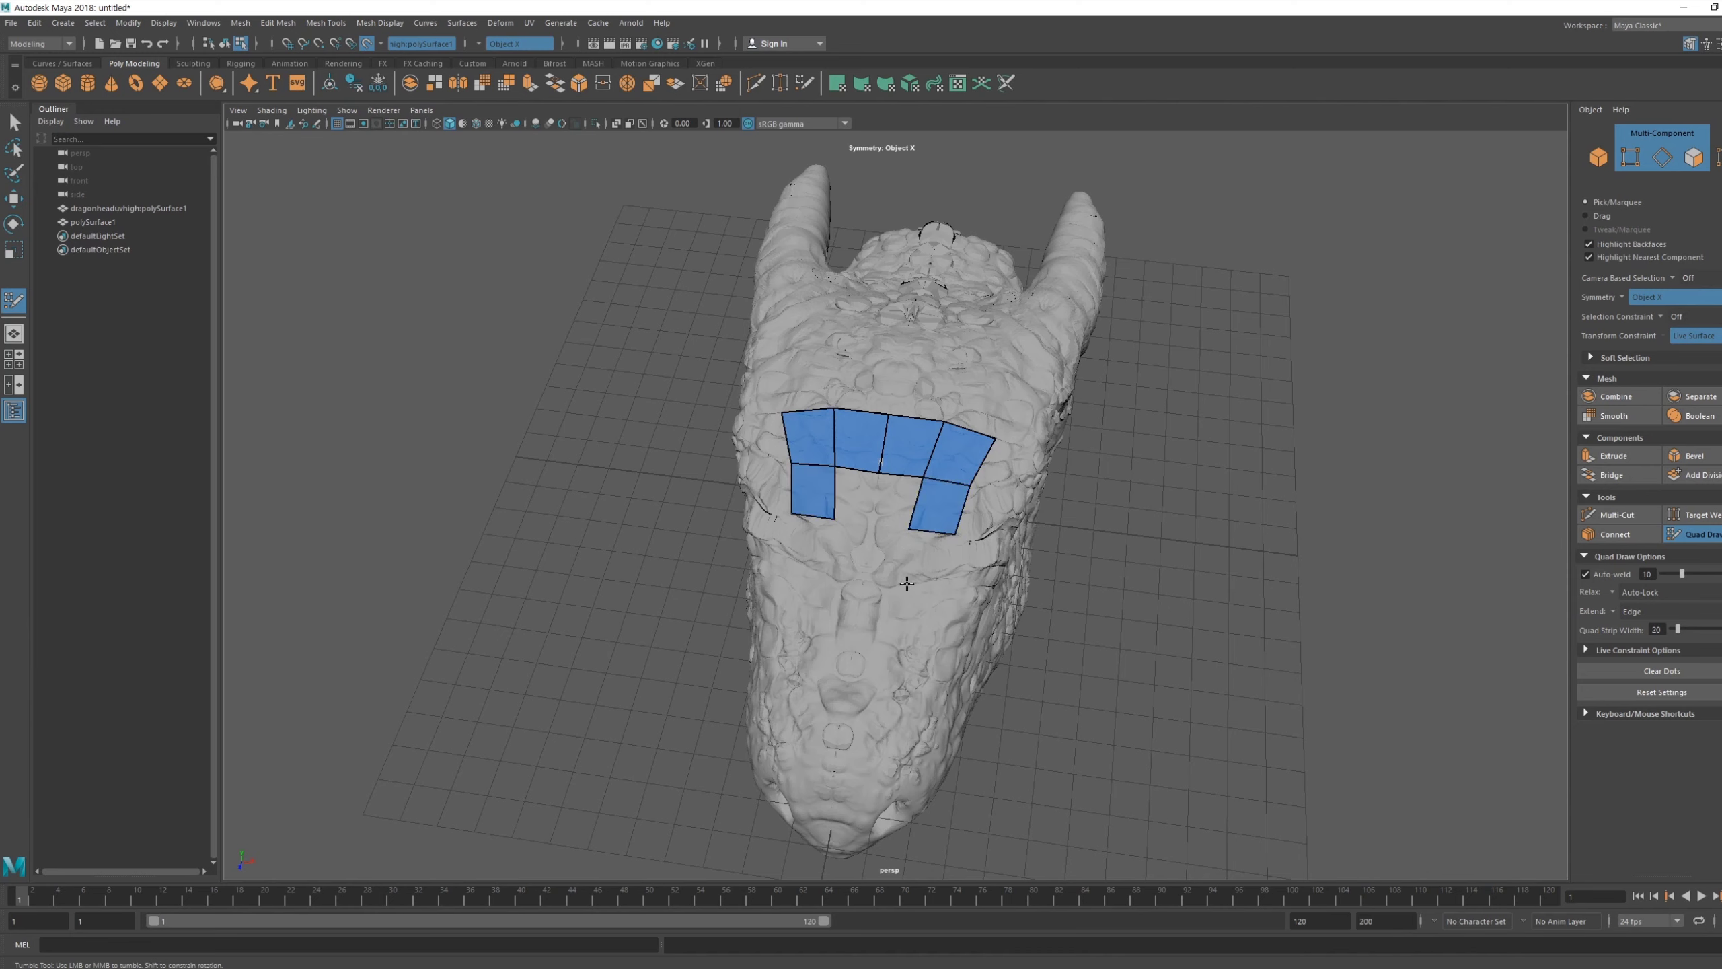
pyautogui.keyDown('alt'); pyautogui.moveTo(941, 511); pyautogui.dragTo(891, 532); pyautogui.keyUp('alt')
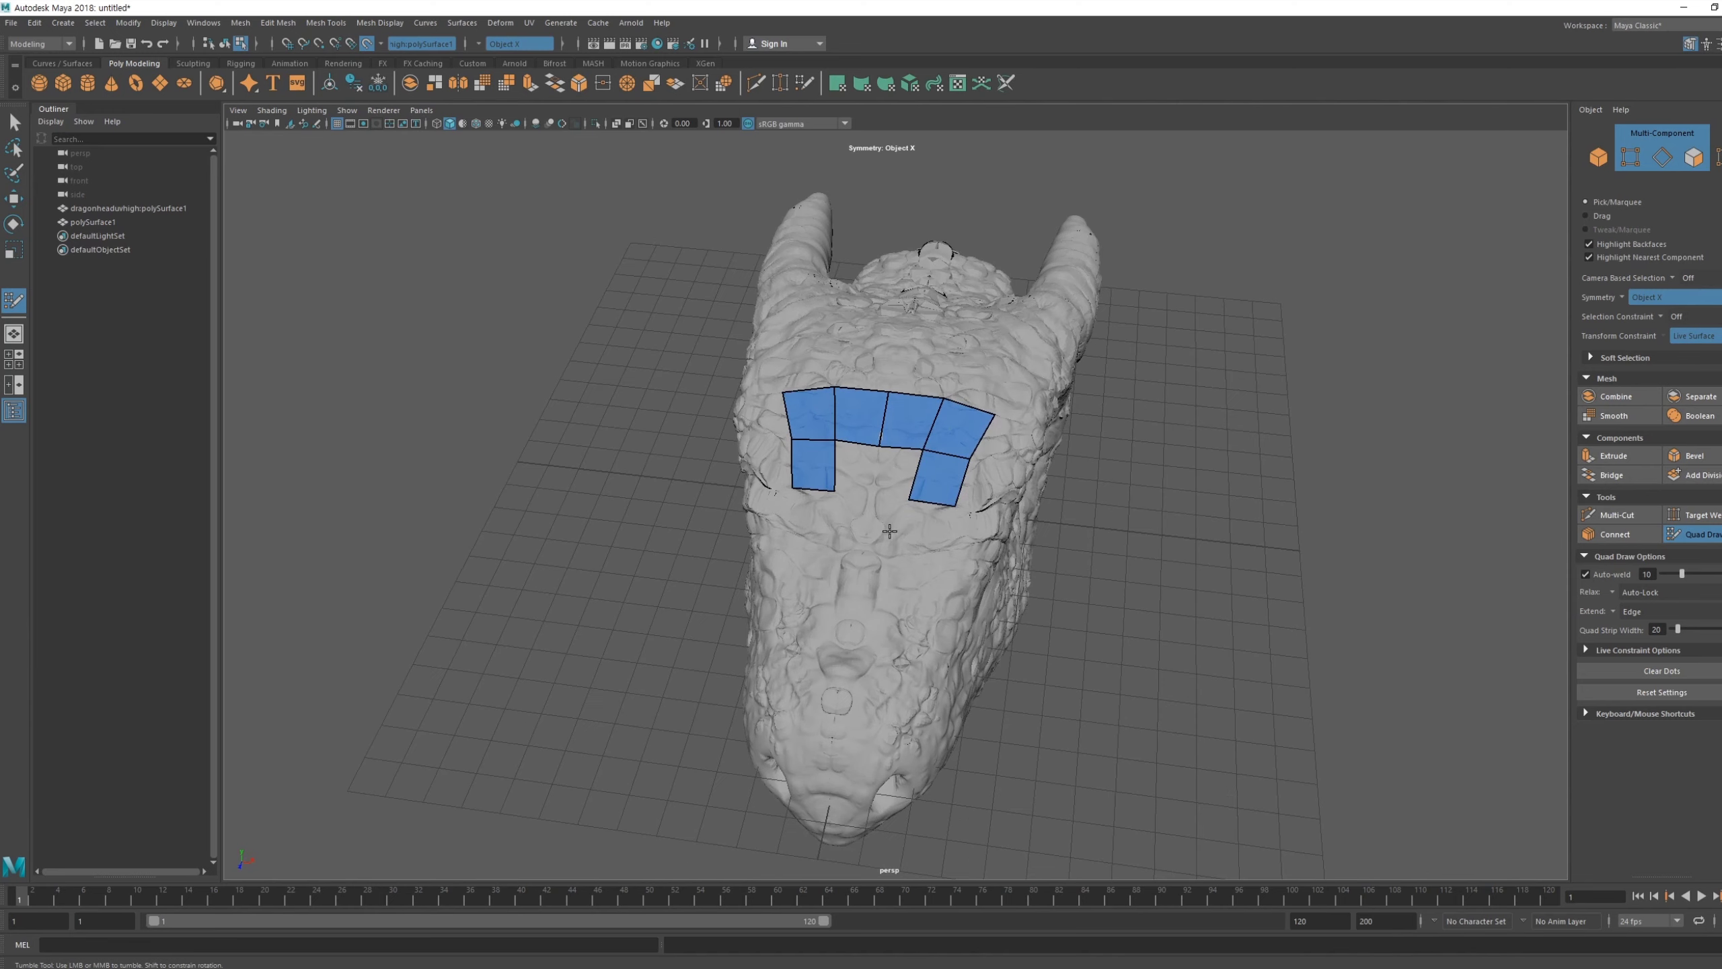
pyautogui.keyDown('shift'); pyautogui.click(876, 480); pyautogui.keyUp('shift')
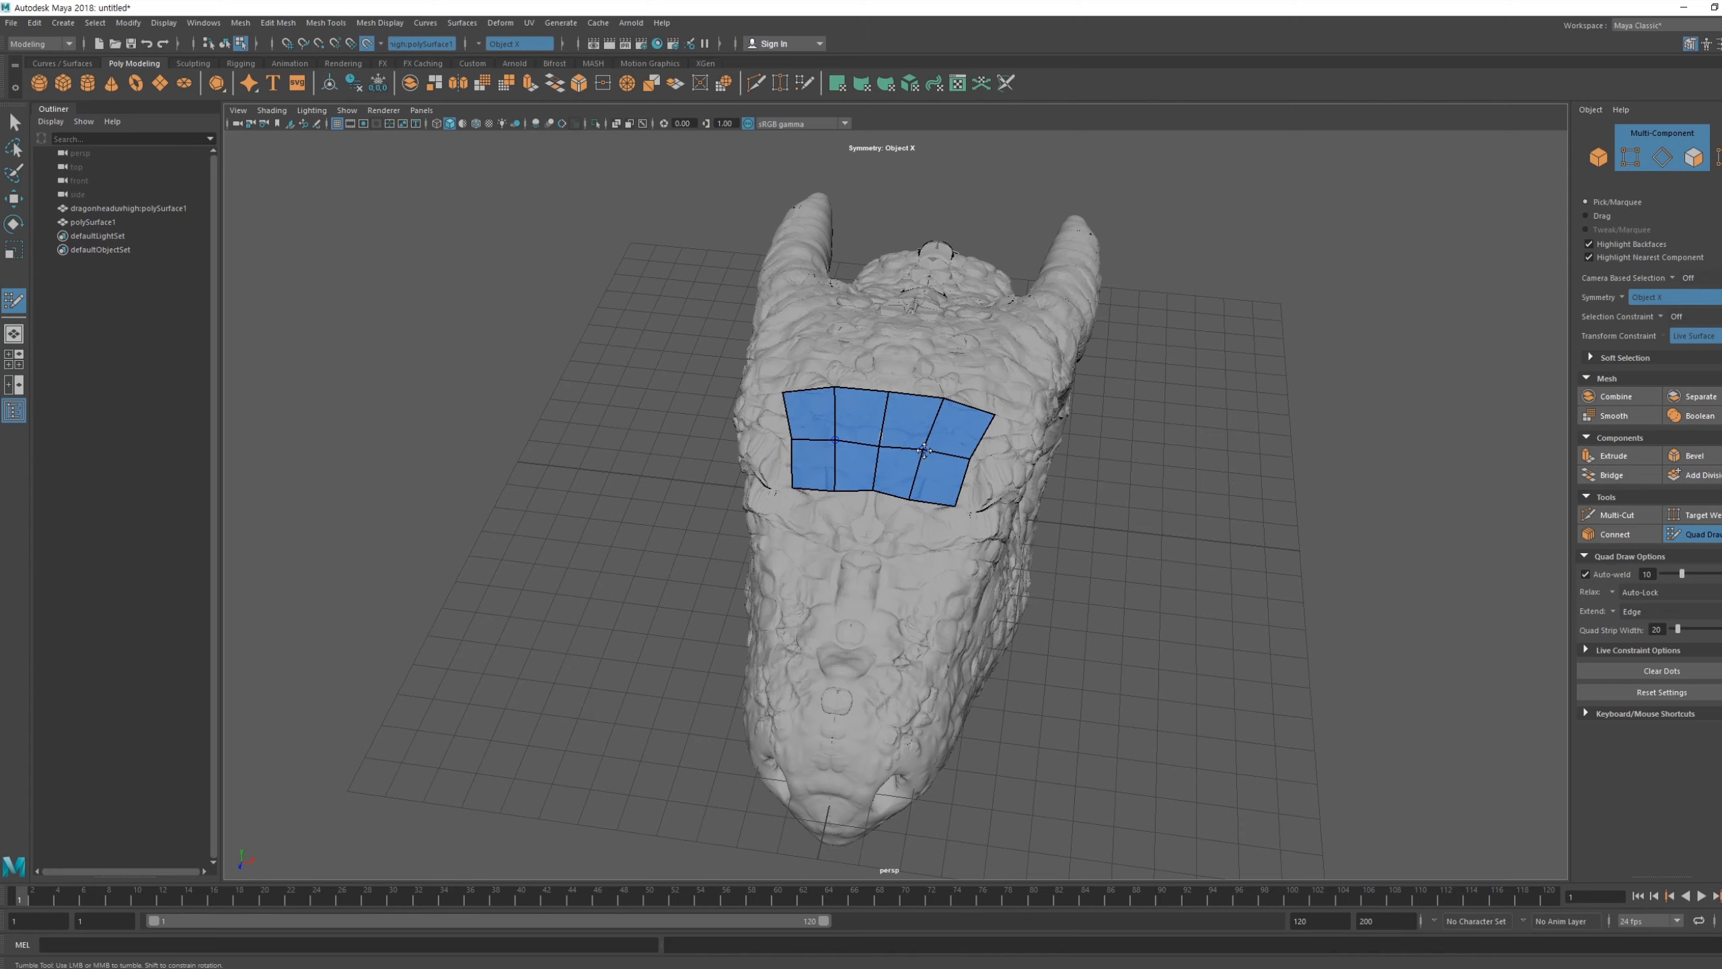
# Shift the patch's inner vertices out of line and add a third row of quads on its snout side
pyautogui.moveTo(925, 450)
pyautogui.mouseDown()
pyautogui.moveTo(934, 418)
pyautogui.moveTo(980, 438)
pyautogui.moveTo(928, 366)
pyautogui.mouseUp()
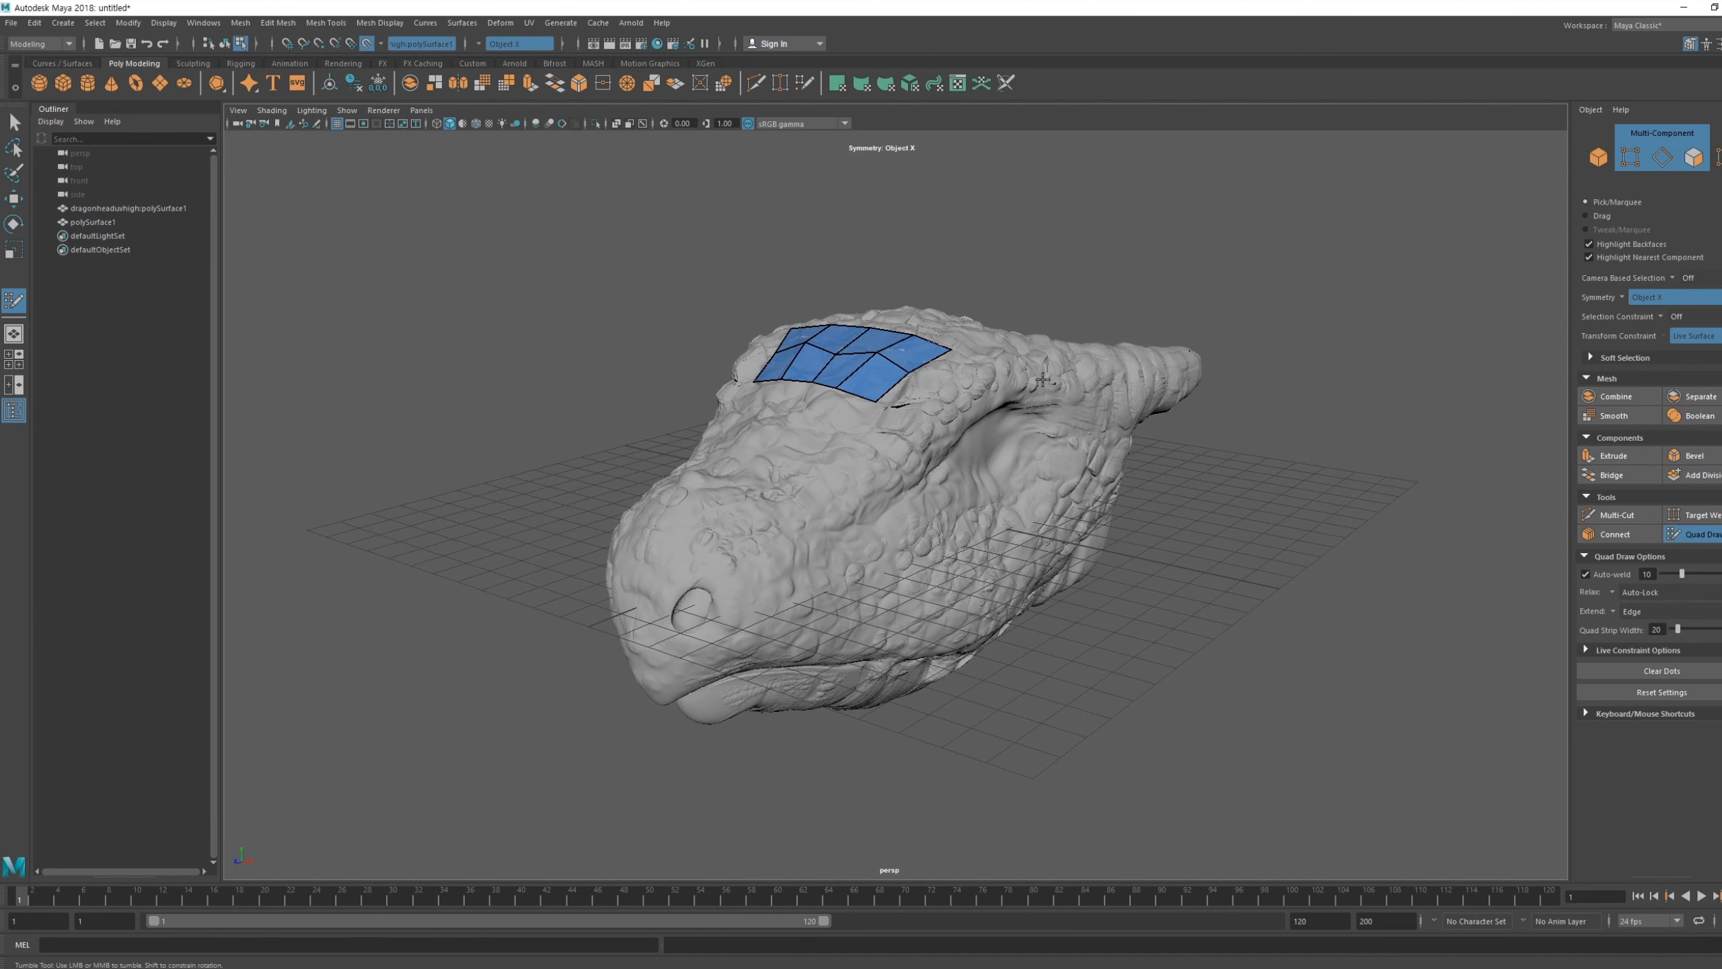
pyautogui.moveTo(1064, 403)
pyautogui.keyDown('alt'); pyautogui.mouseDown()
pyautogui.moveTo(1049, 441)
pyautogui.moveTo(934, 438)
pyautogui.moveTo(909, 484)
pyautogui.mouseUp(); pyautogui.keyUp('alt')
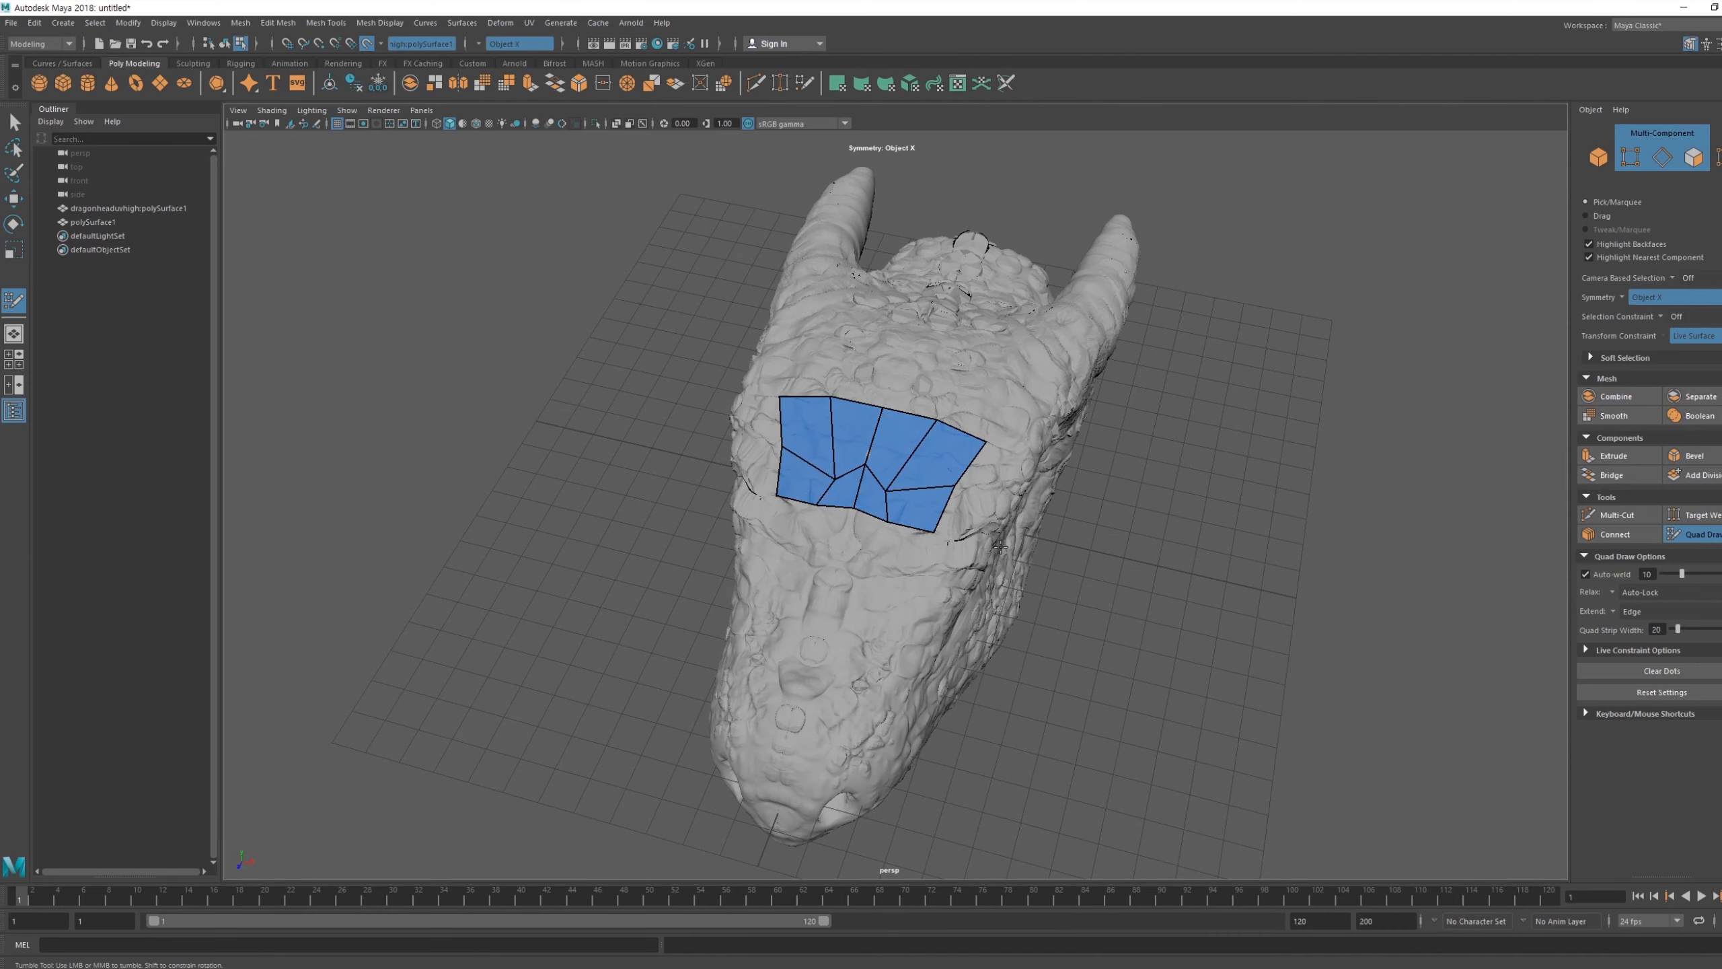
pyautogui.keyDown('alt'); pyautogui.moveTo(1002, 548); pyautogui.dragTo(931, 482); pyautogui.keyUp('alt')
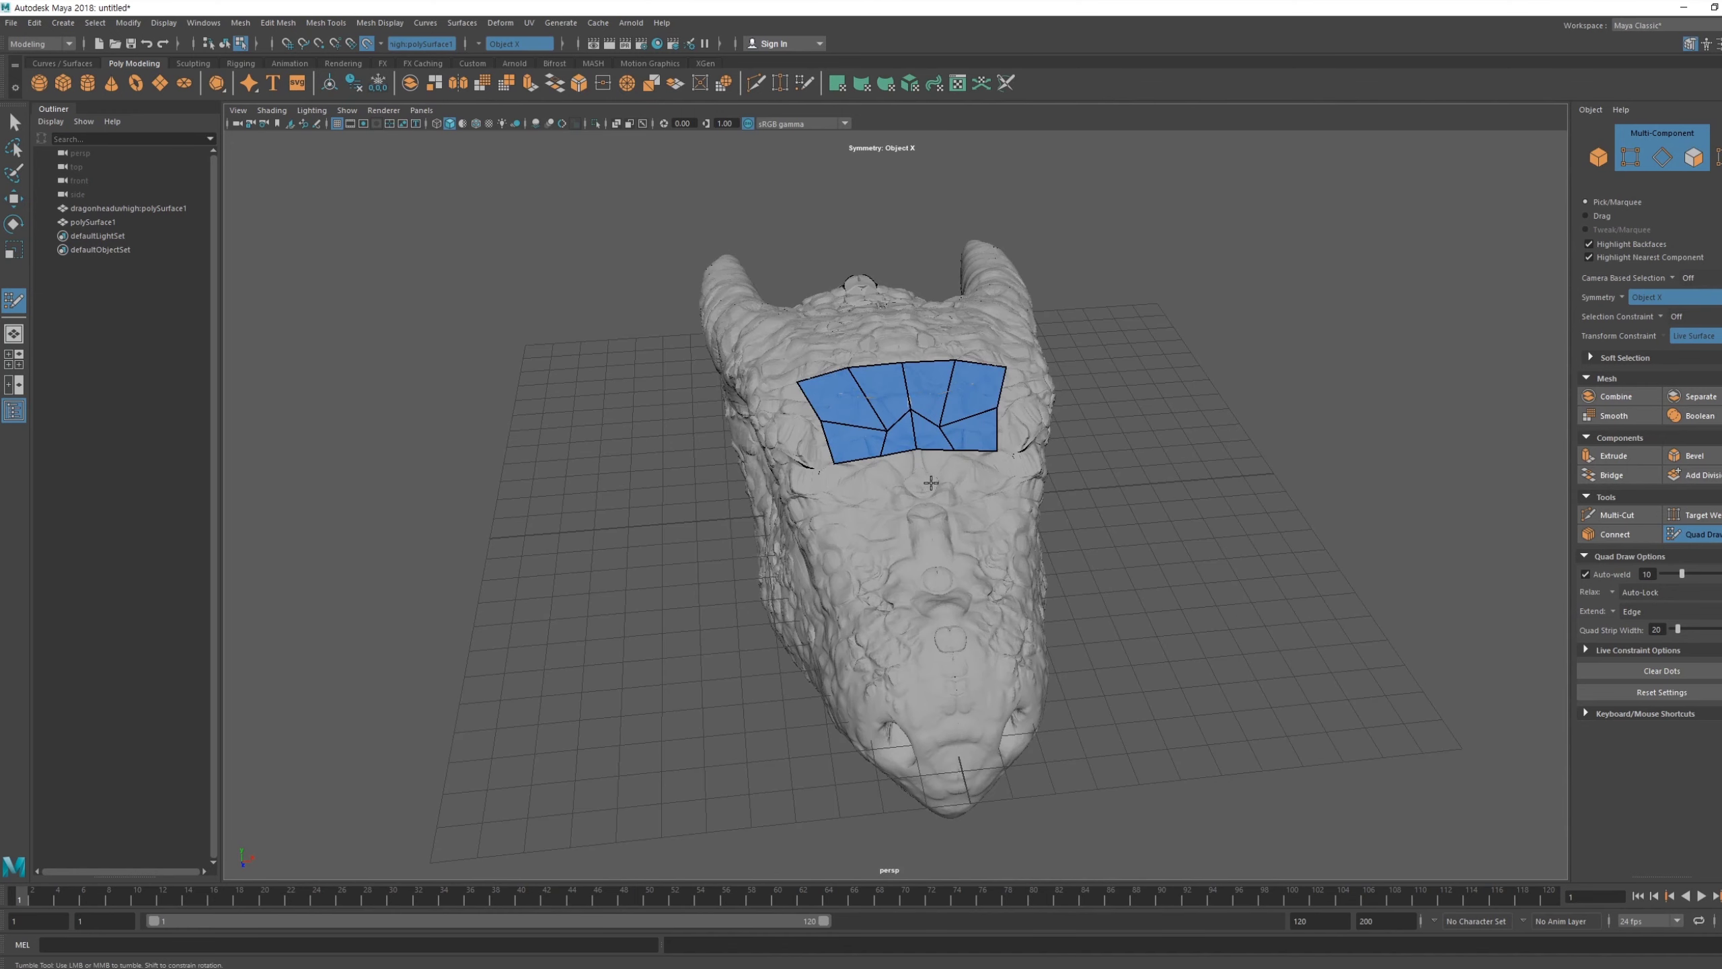
pyautogui.click(954, 487)
pyautogui.click(997, 487)
pyautogui.keyDown('shift'); pyautogui.click(974, 472); pyautogui.keyUp('shift')
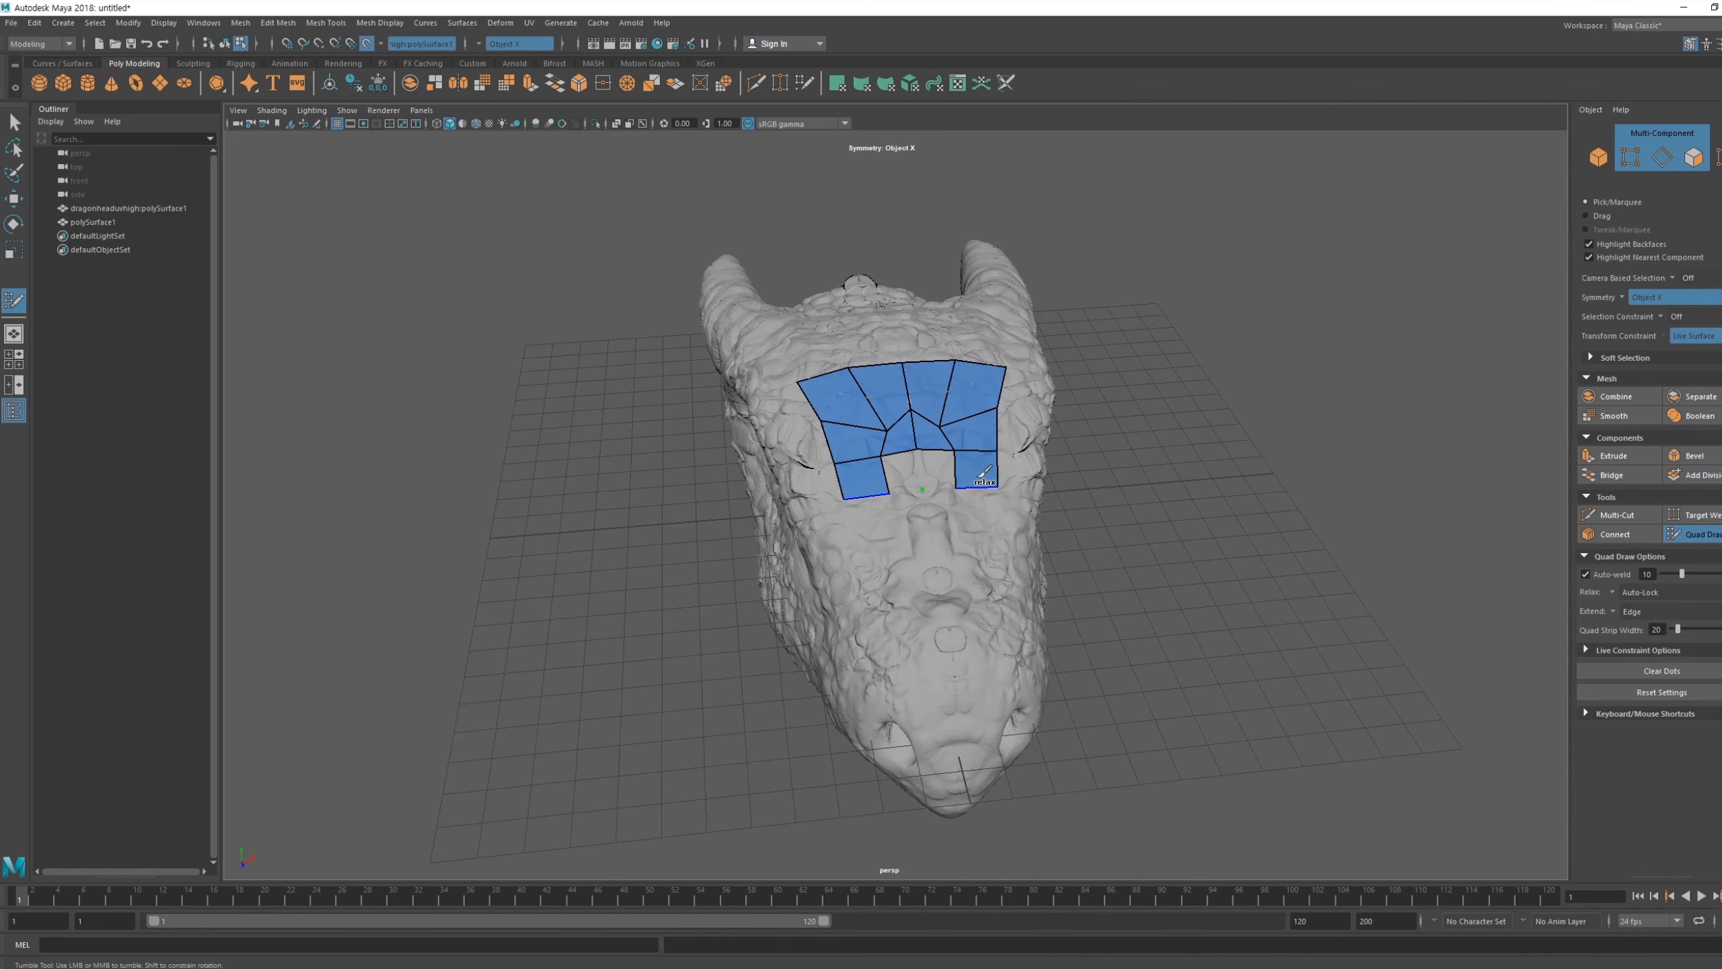
pyautogui.keyDown('shift'); pyautogui.click(937, 468); pyautogui.keyUp('shift')
# Relax the patch's inner vertices into even spacing and extend its rear row outward by one quad per side
pyautogui.moveTo(977, 493)
pyautogui.keyDown('alt'); pyautogui.mouseDown()
pyautogui.moveTo(903, 536)
pyautogui.moveTo(944, 551)
pyautogui.mouseUp(); pyautogui.keyUp('alt')
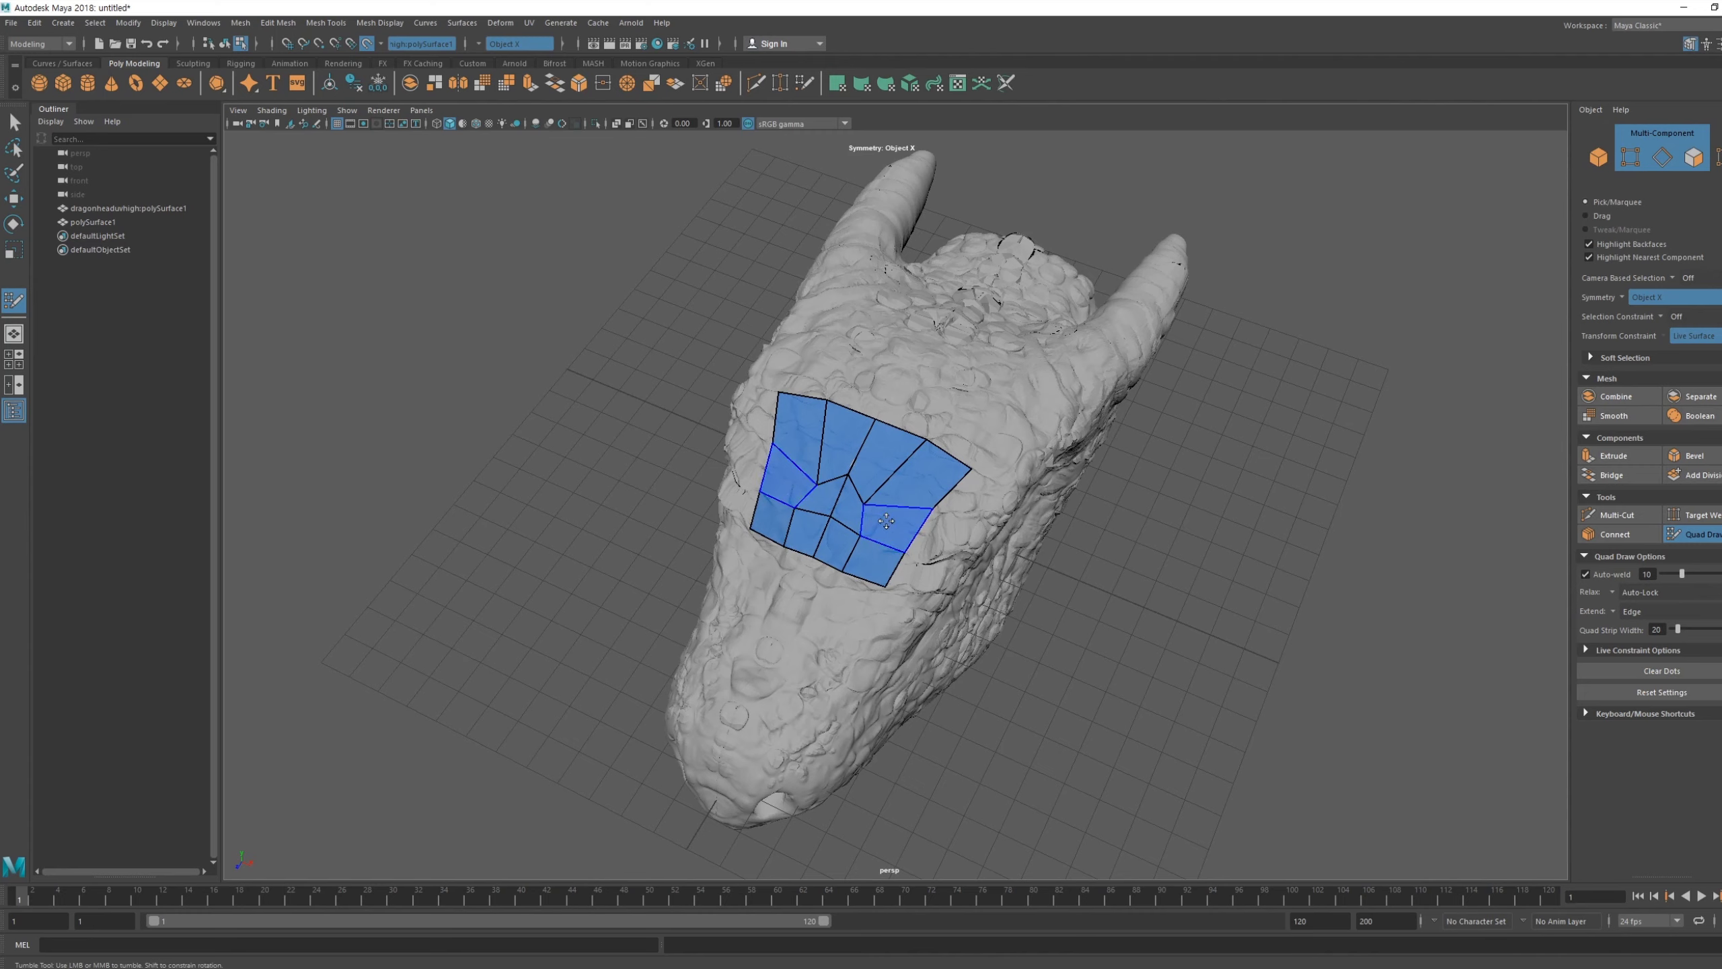
pyautogui.moveTo(886, 520)
pyautogui.keyDown('shift'); pyautogui.mouseDown()
pyautogui.moveTo(916, 462)
pyautogui.moveTo(800, 468)
pyautogui.moveTo(847, 508)
pyautogui.moveTo(883, 482)
pyautogui.moveTo(857, 536)
pyautogui.moveTo(834, 475)
pyautogui.moveTo(840, 529)
pyautogui.moveTo(909, 468)
pyautogui.moveTo(858, 543)
pyautogui.moveTo(901, 465)
pyautogui.mouseUp(); pyautogui.keyUp('shift')
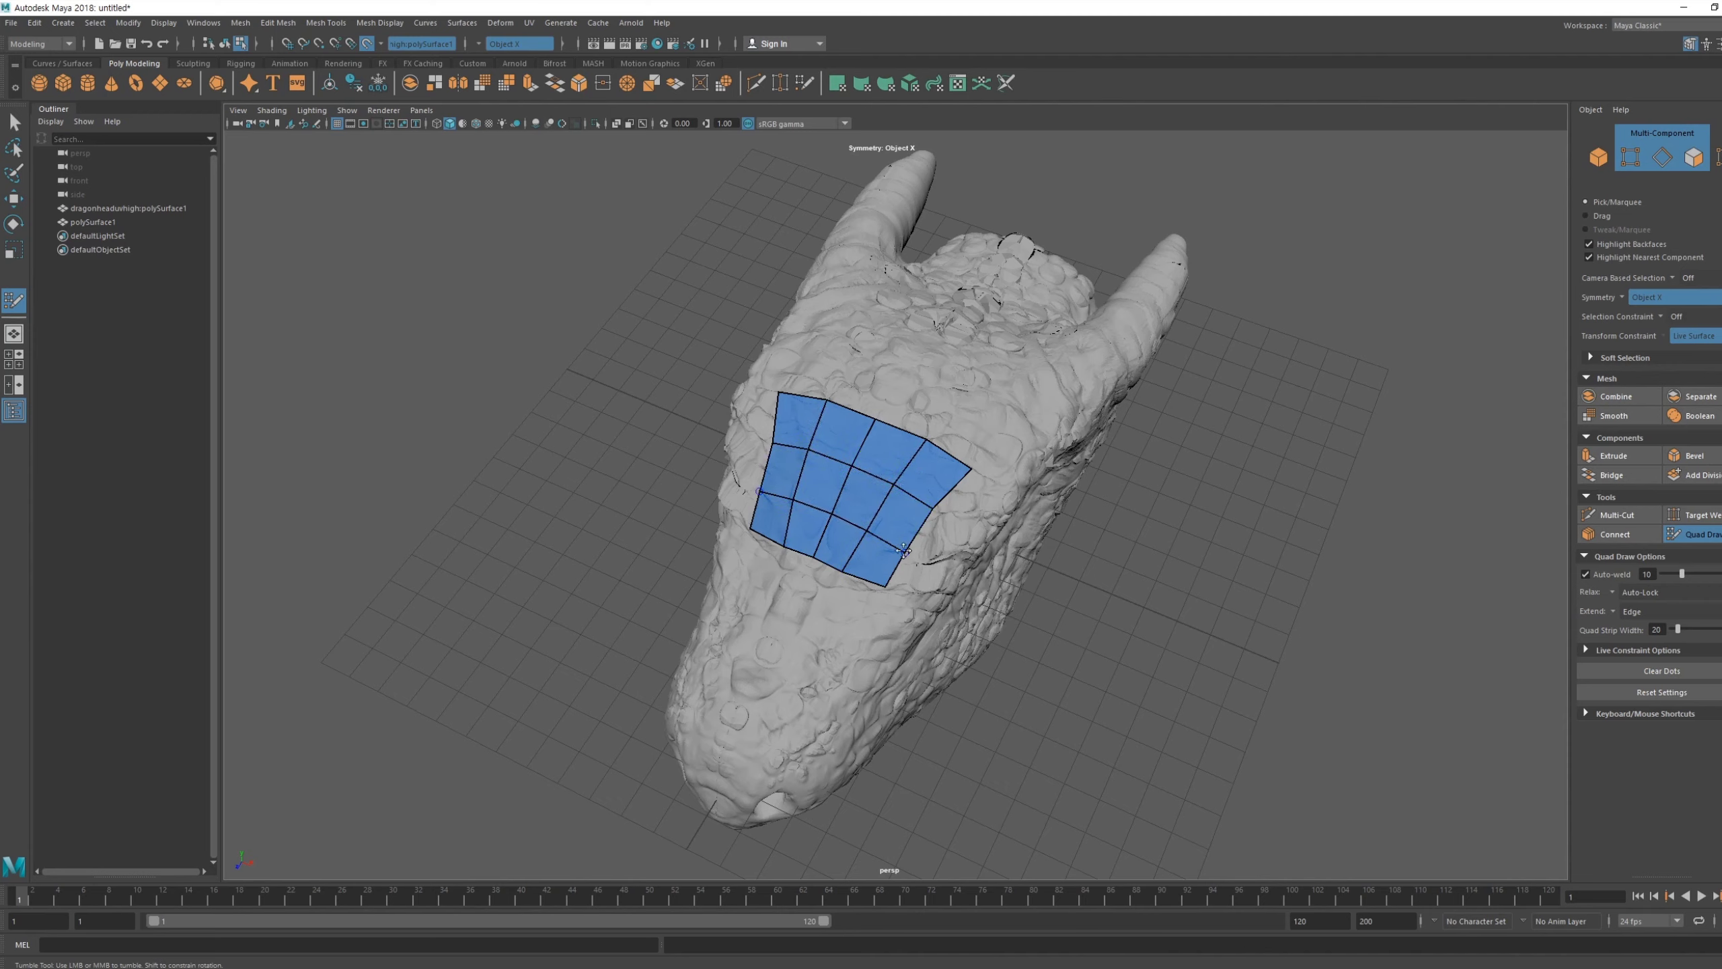
pyautogui.moveTo(854, 572)
pyautogui.keyDown('alt'); pyautogui.mouseDown()
pyautogui.moveTo(796, 527)
pyautogui.moveTo(958, 506)
pyautogui.mouseUp(); pyautogui.keyUp('alt')
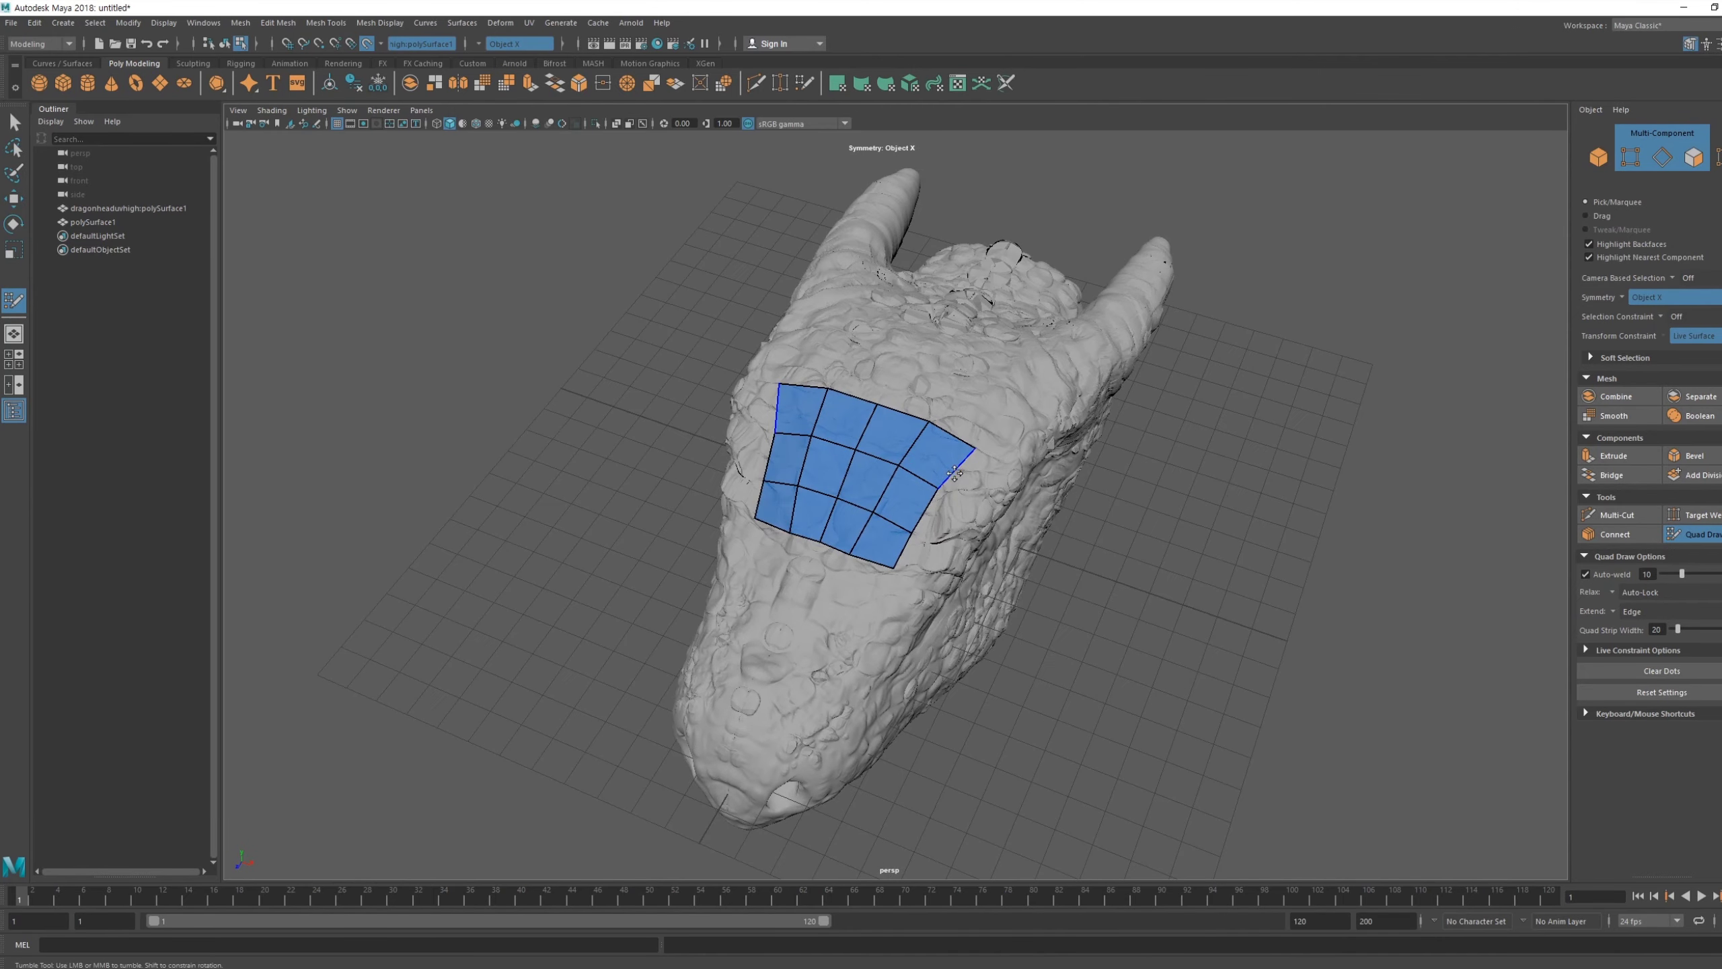
pyautogui.scroll(3, 952, 472)
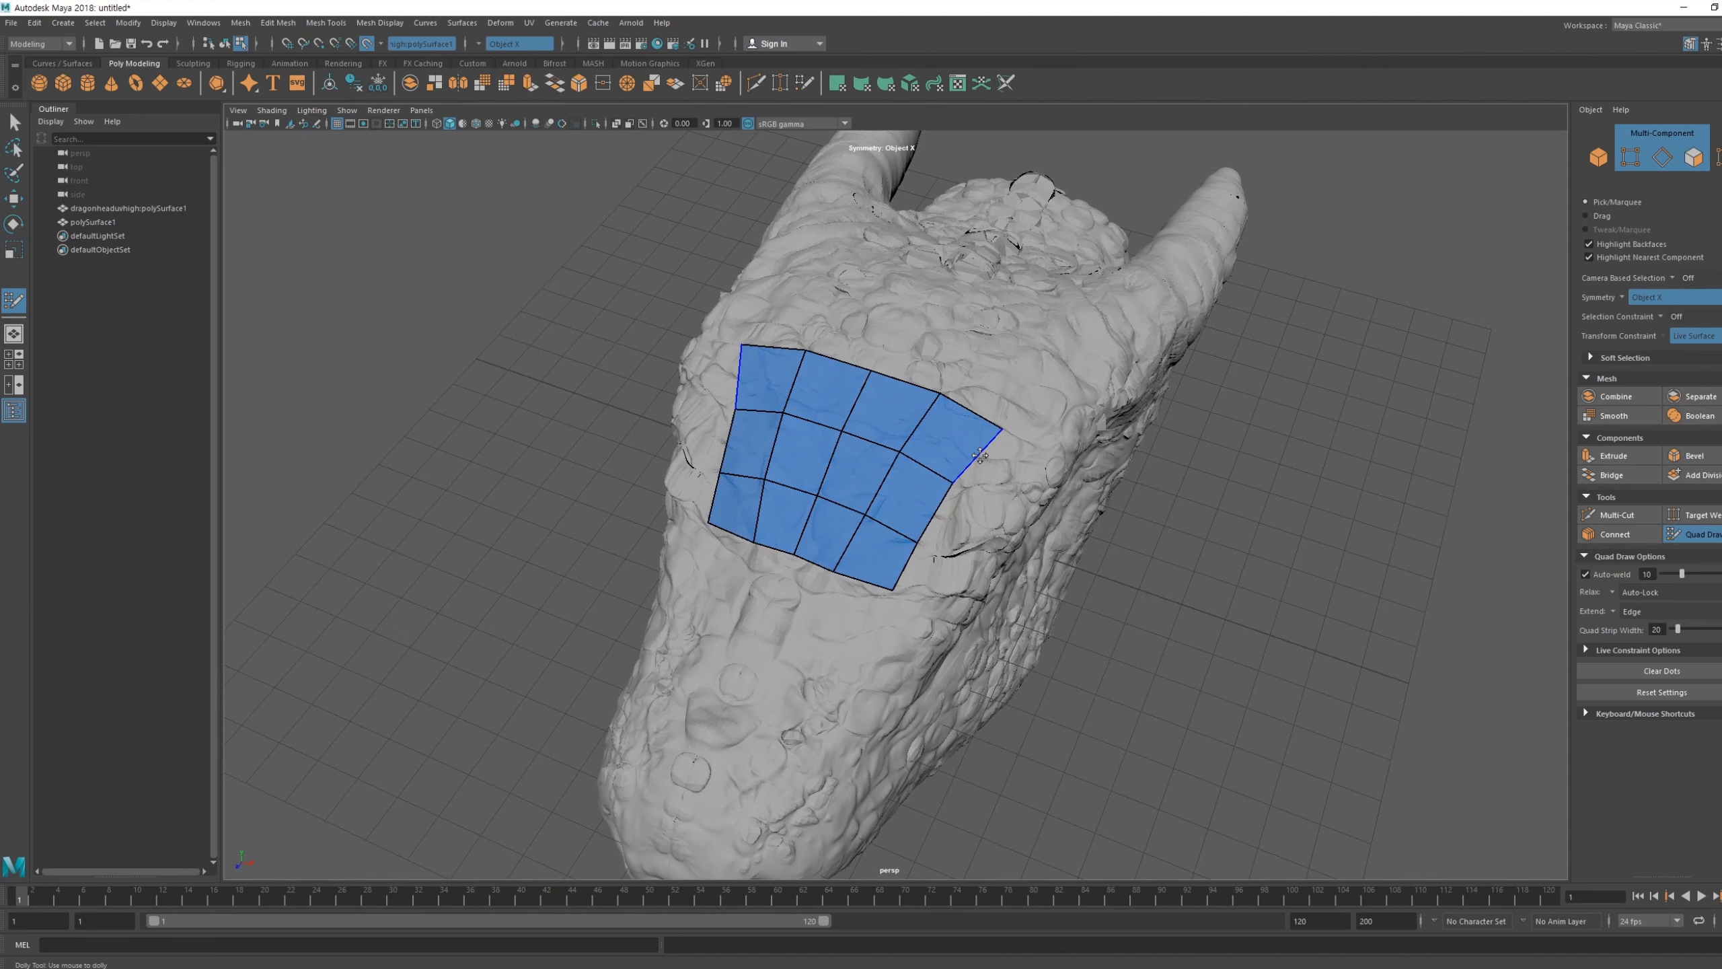
pyautogui.moveTo(980, 456); pyautogui.dragTo(1047, 502)
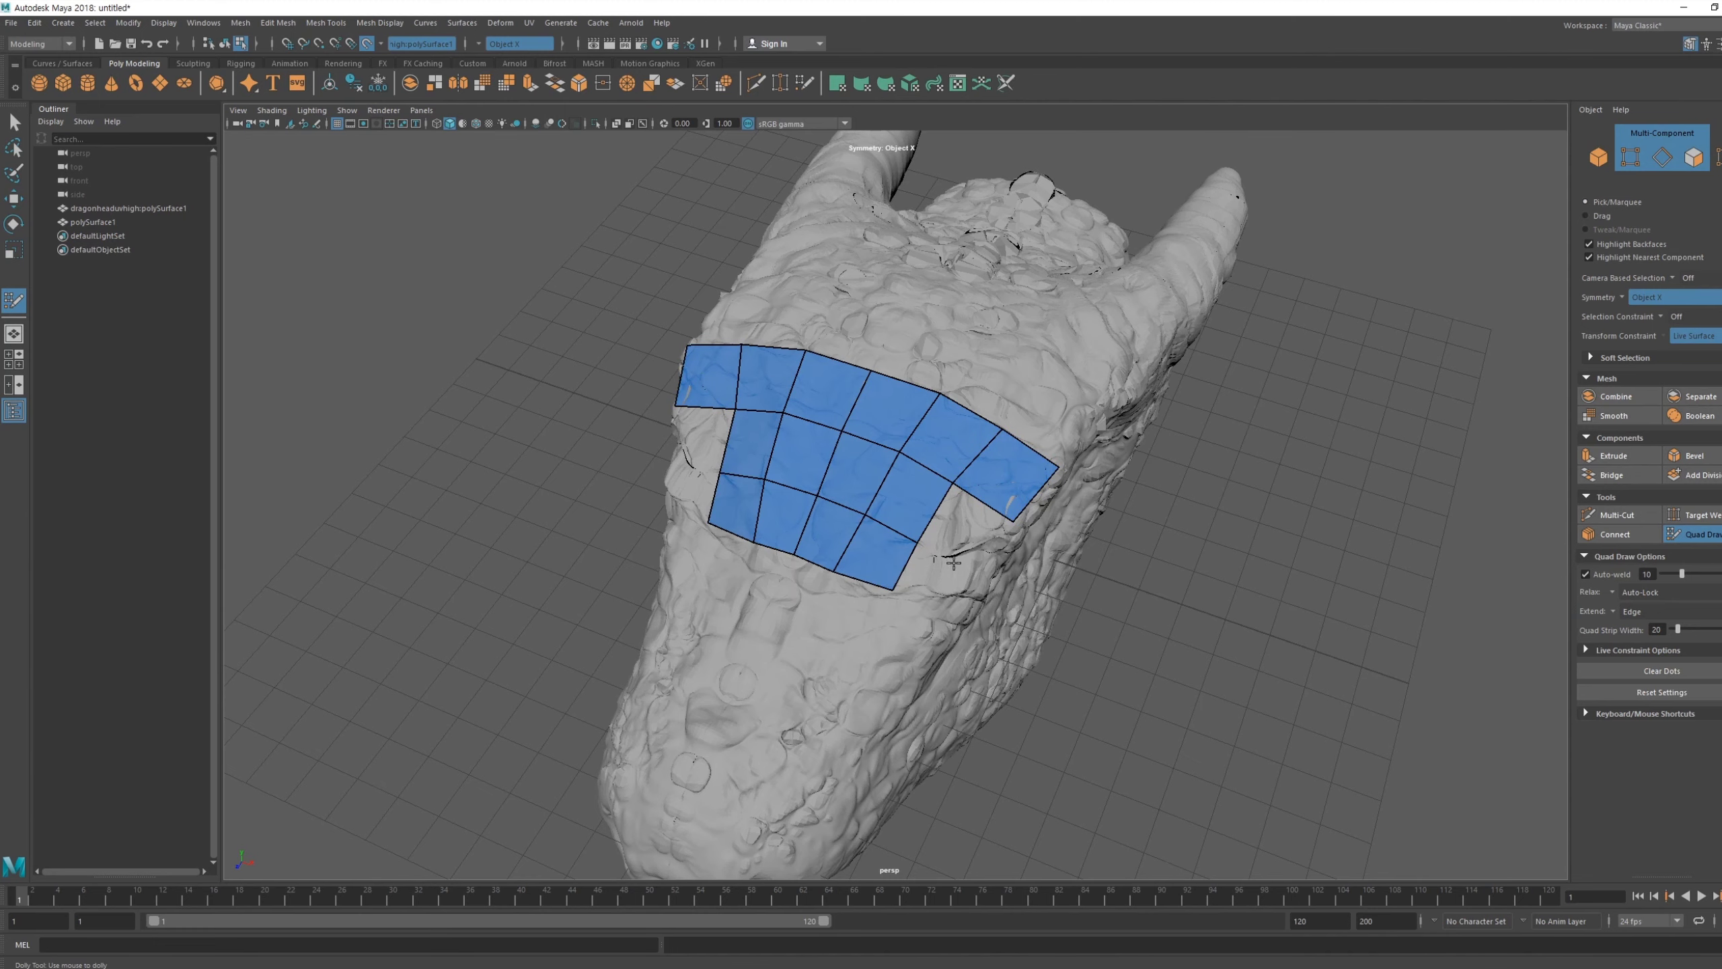
# Extend the patch's whole front border toward the snout as a fourth row and lengthen that row
pyautogui.keyDown('alt'); pyautogui.moveTo(953, 562); pyautogui.dragTo(946, 554); pyautogui.keyUp('alt')
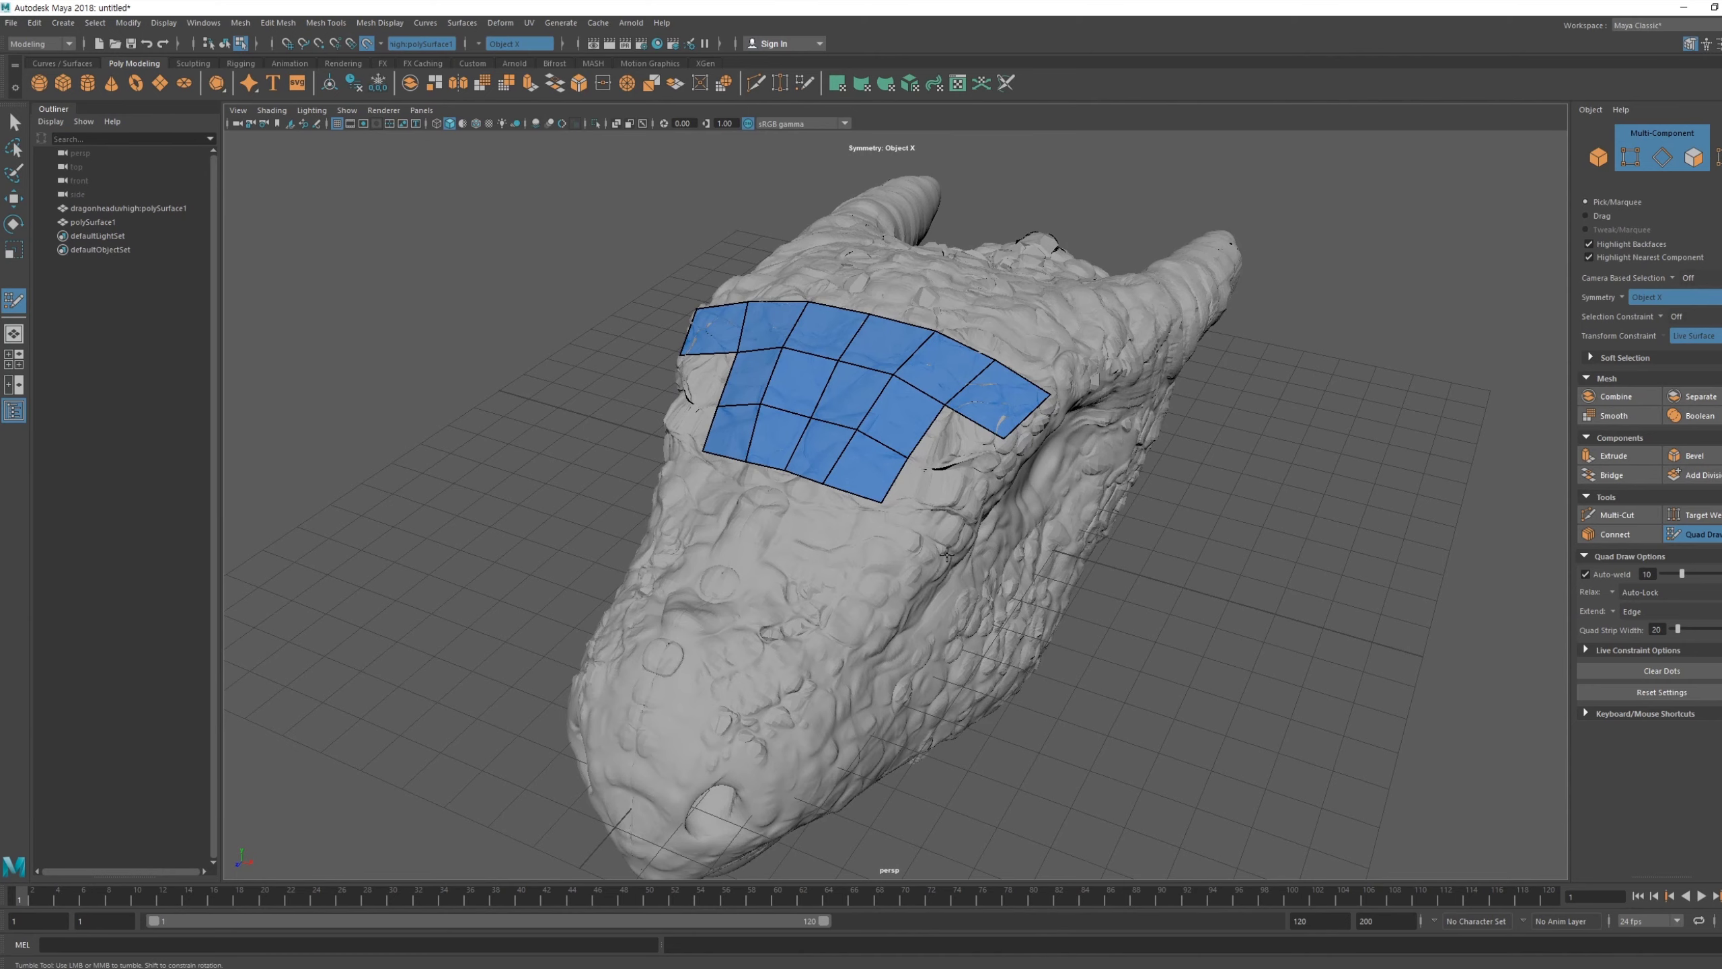
pyautogui.keyDown('alt'); pyautogui.moveTo(947, 554); pyautogui.dragTo(1010, 644); pyautogui.keyUp('alt')
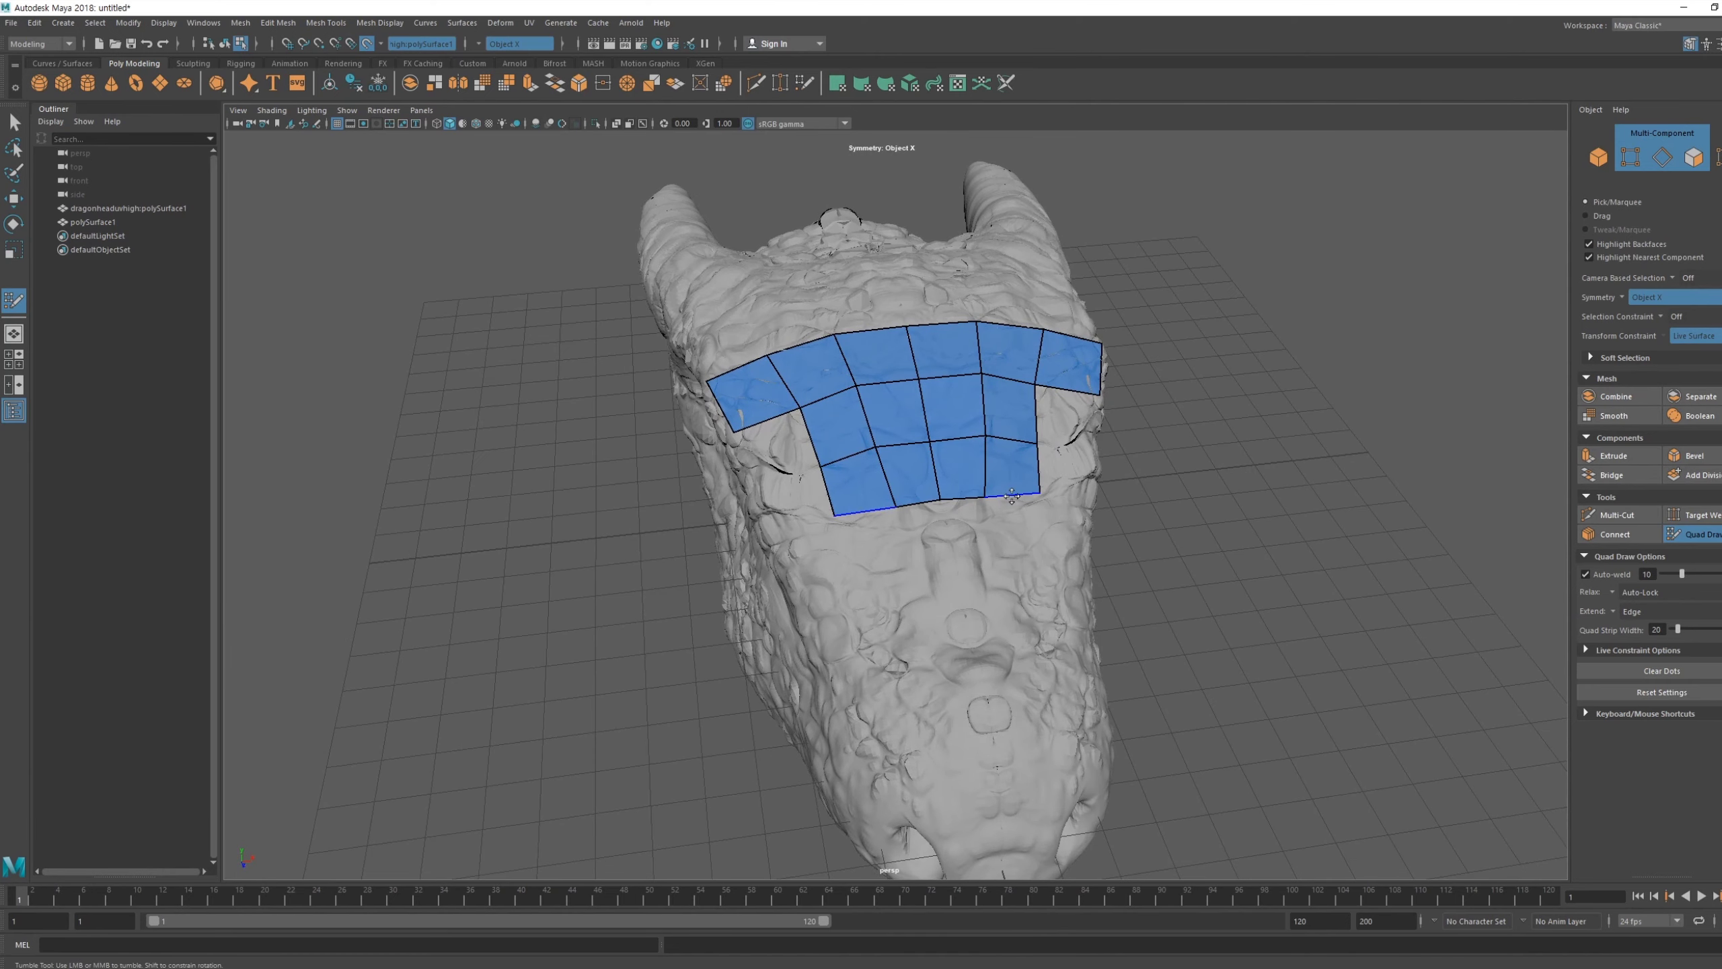
pyautogui.press('Tab')
pyautogui.moveTo(1012, 495); pyautogui.dragTo(1017, 514)
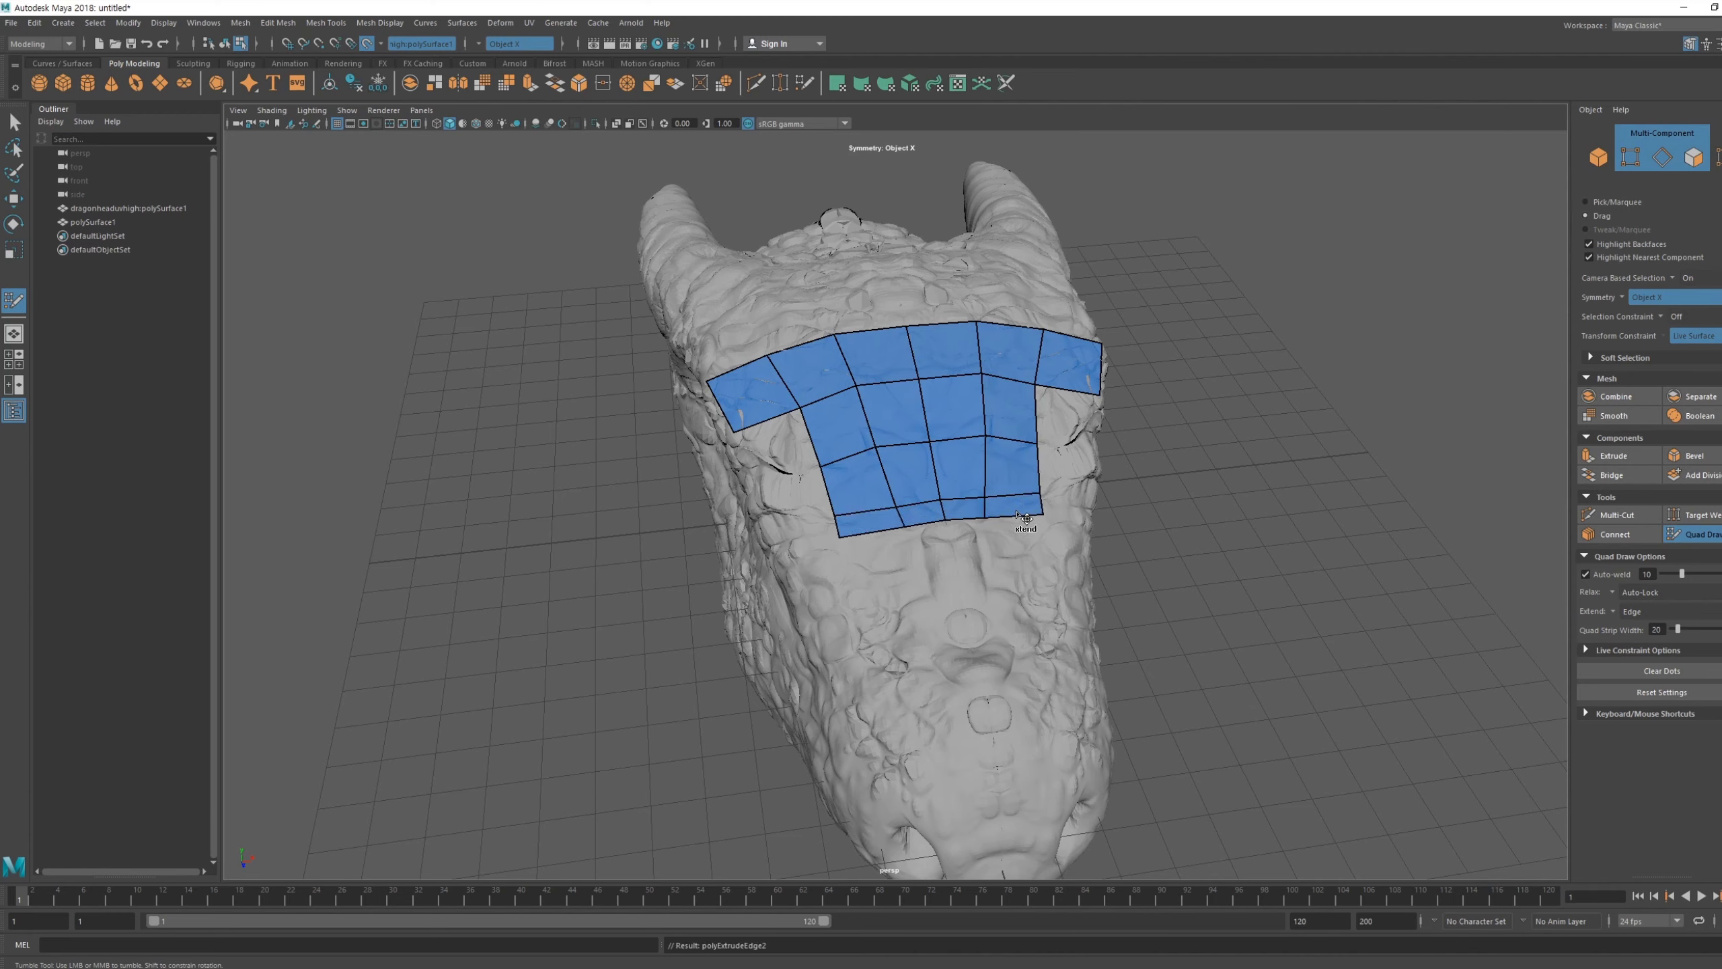
pyautogui.moveTo(1025, 517); pyautogui.dragTo(1021, 559)
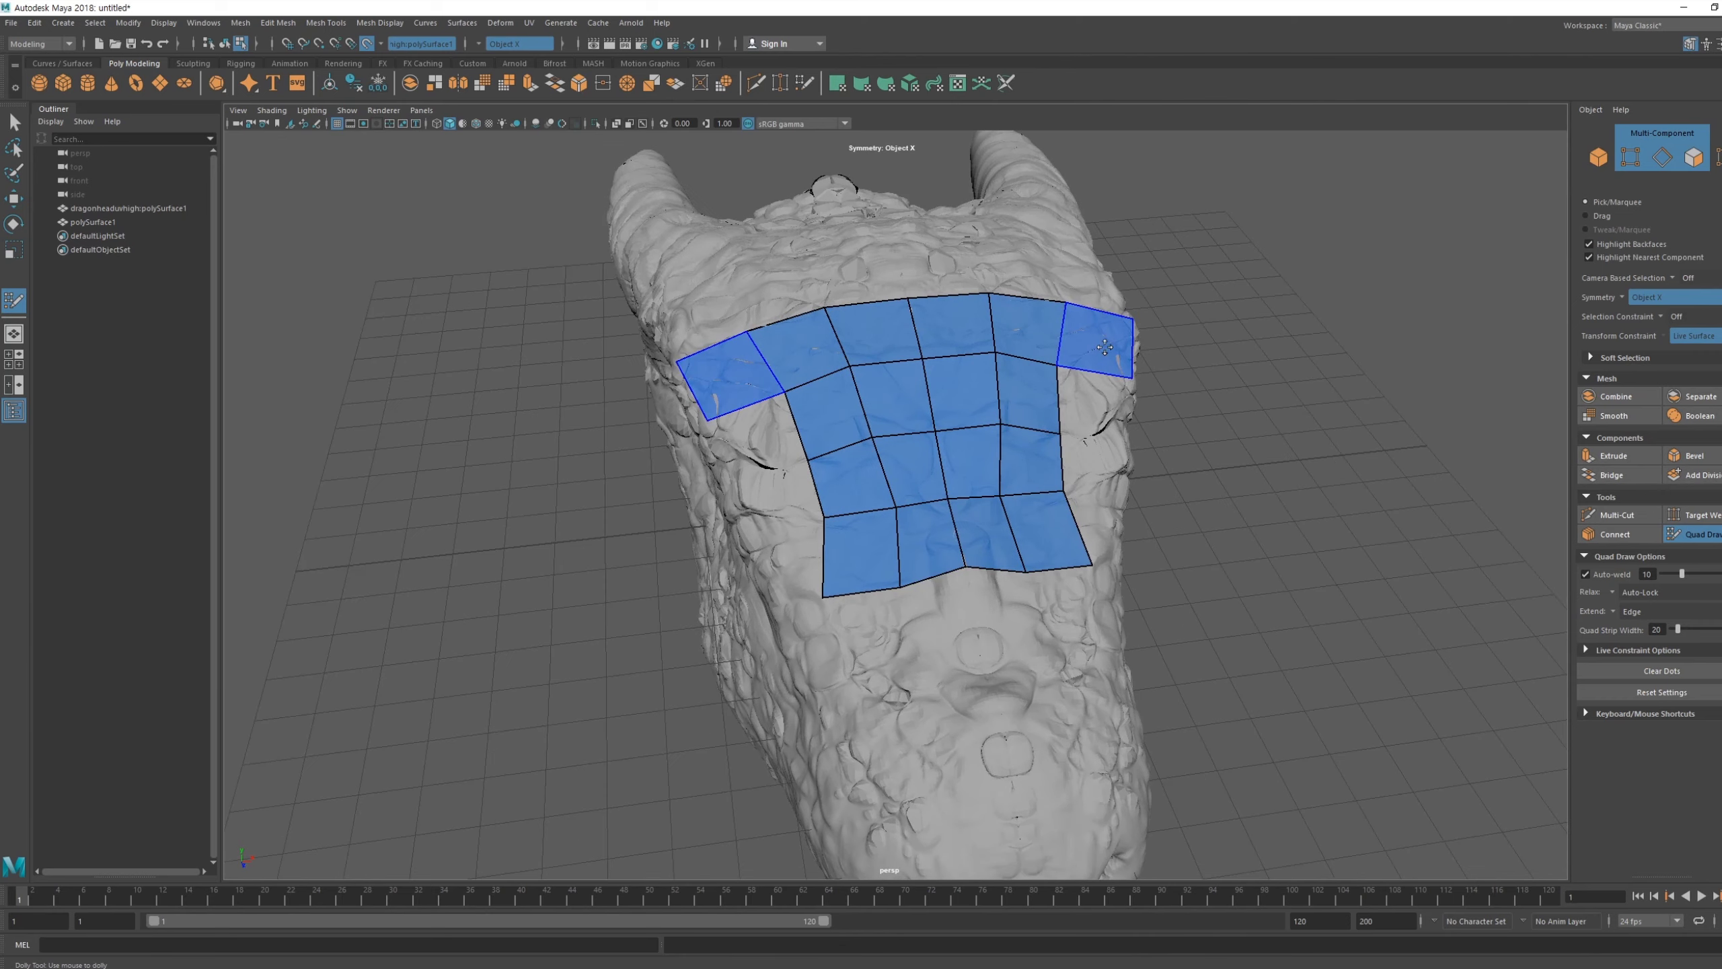
# Extend the front border farther down the snout to form a fifth row of quads
pyautogui.keyDown('alt'); pyautogui.moveTo(1085, 329); pyautogui.dragTo(916, 609); pyautogui.keyUp('alt')
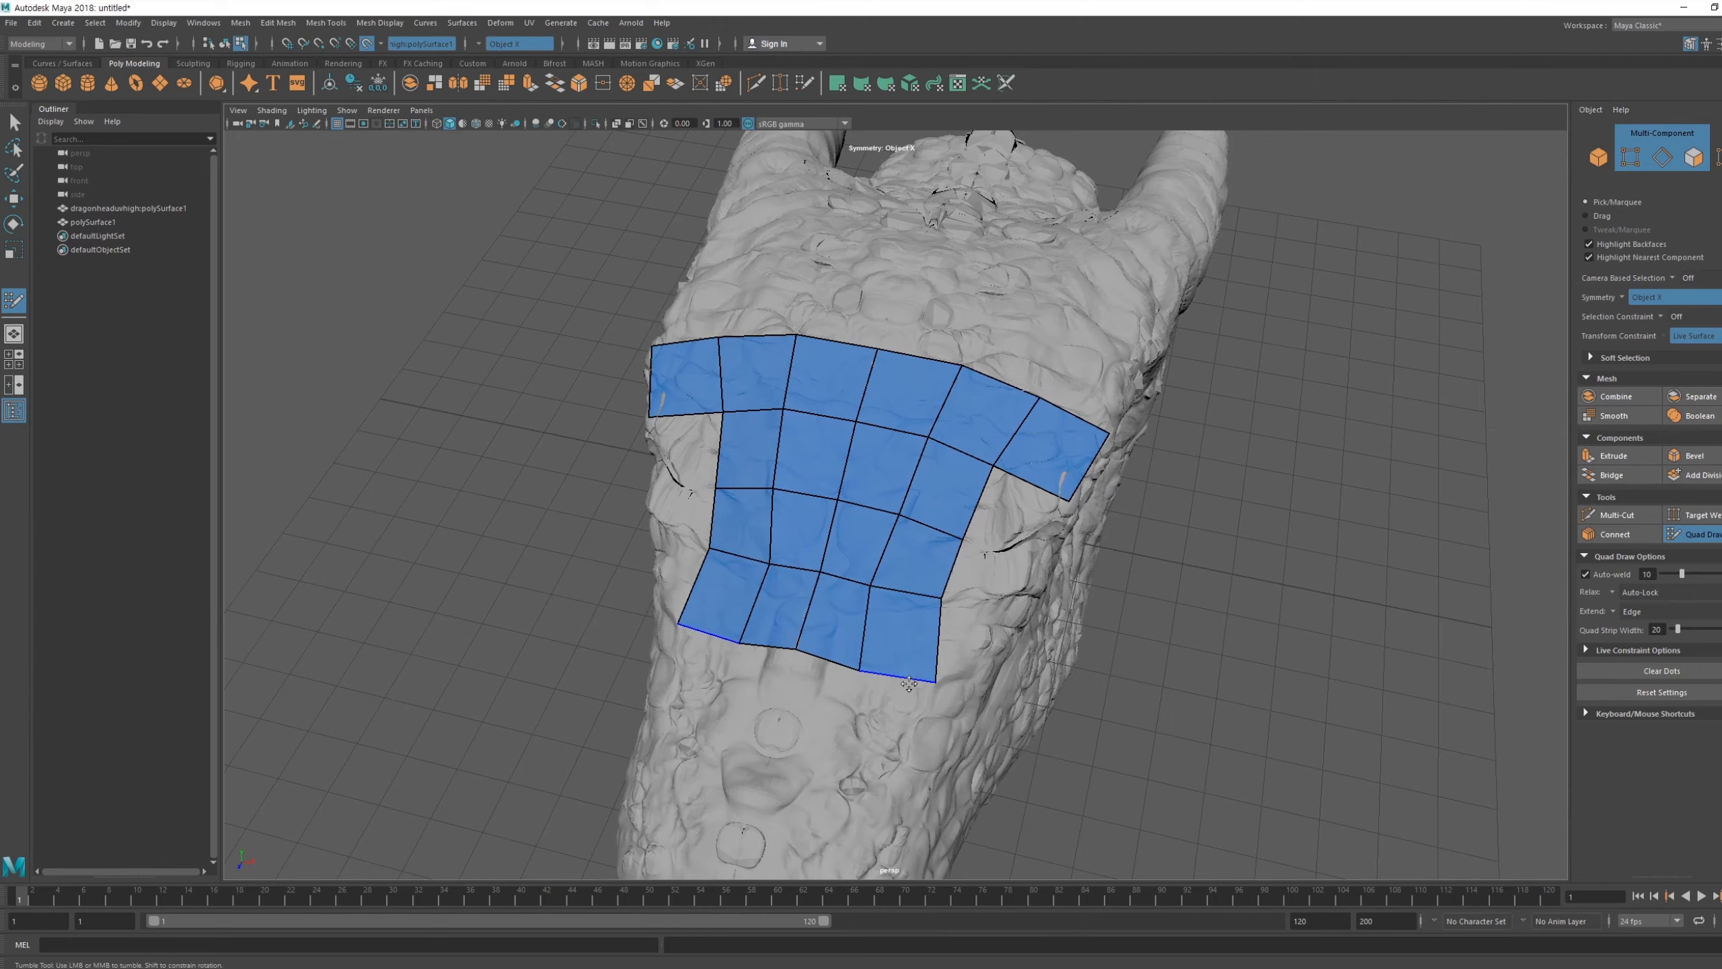
pyautogui.keyDown('alt'); pyautogui.moveTo(904, 719); pyautogui.dragTo(881, 687); pyautogui.keyUp('alt')
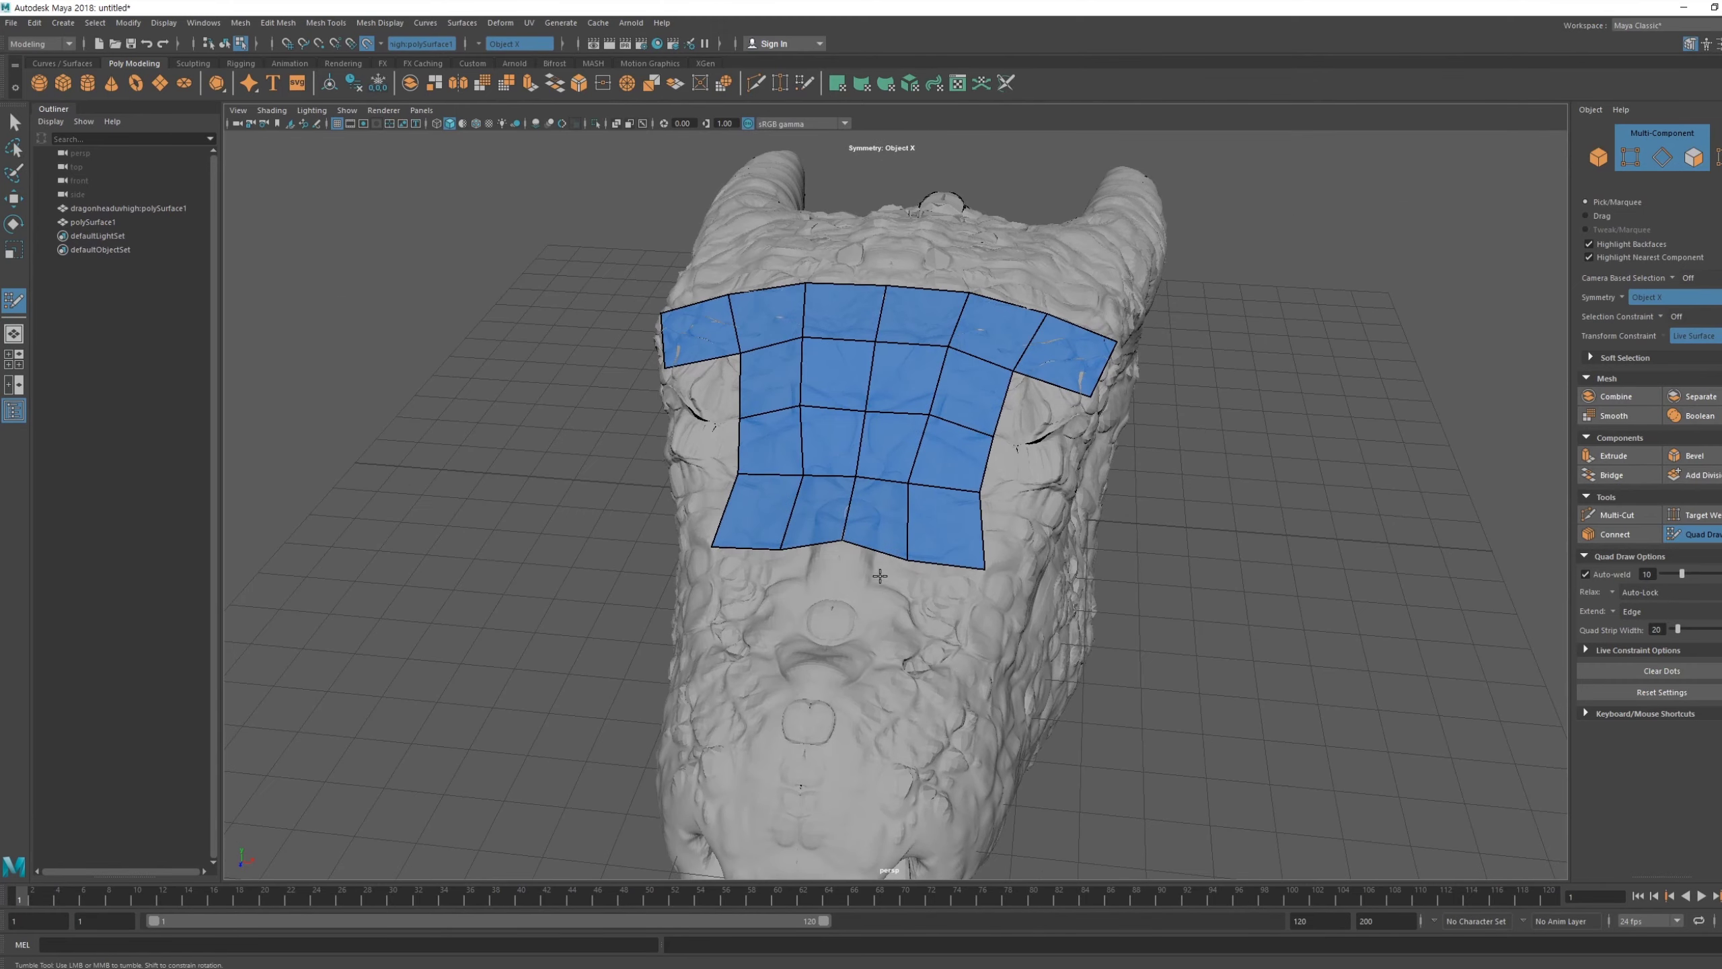
pyautogui.moveTo(880, 553)
pyautogui.mouseDown()
pyautogui.moveTo(903, 626)
pyautogui.moveTo(961, 631)
pyautogui.moveTo(827, 618)
pyautogui.mouseUp()
pyautogui.moveTo(952, 617)
pyautogui.keyDown('alt'); pyautogui.mouseDown()
pyautogui.moveTo(909, 584)
pyautogui.moveTo(949, 668)
pyautogui.moveTo(898, 658)
pyautogui.mouseUp(); pyautogui.keyUp('alt')
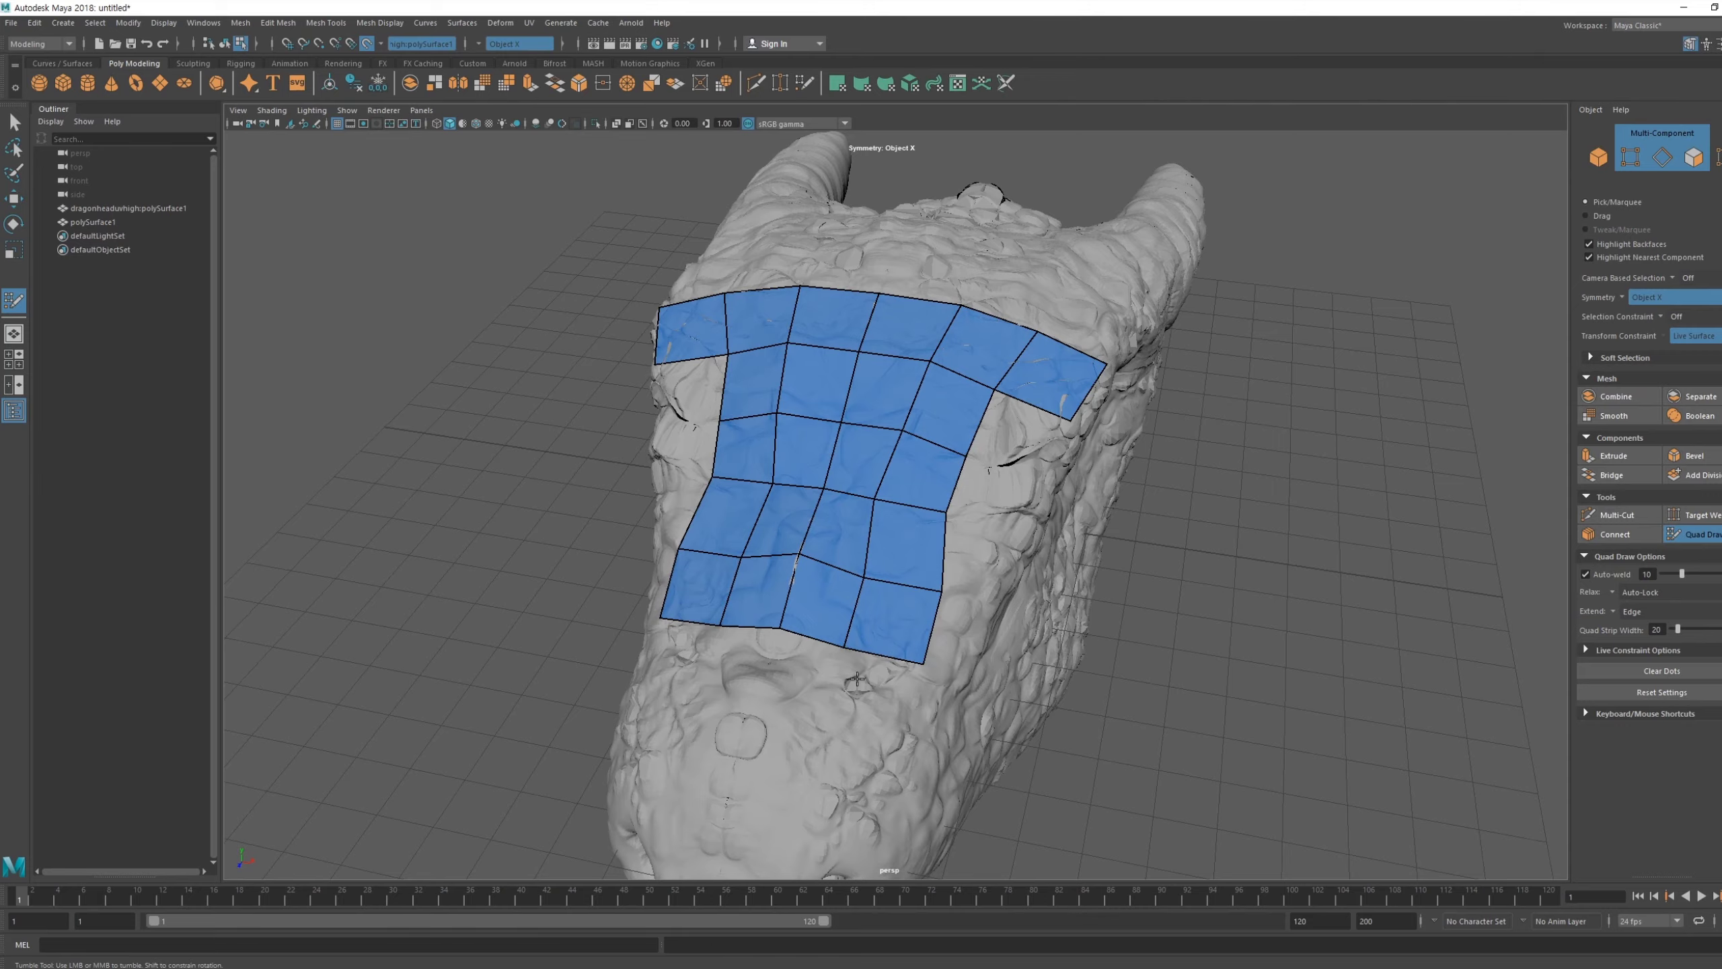
# Add an outer quad on each side of the patch's second row, over the eye ridges
pyautogui.keyDown('alt'); pyautogui.moveTo(881, 654); pyautogui.dragTo(963, 562); pyautogui.keyUp('alt')
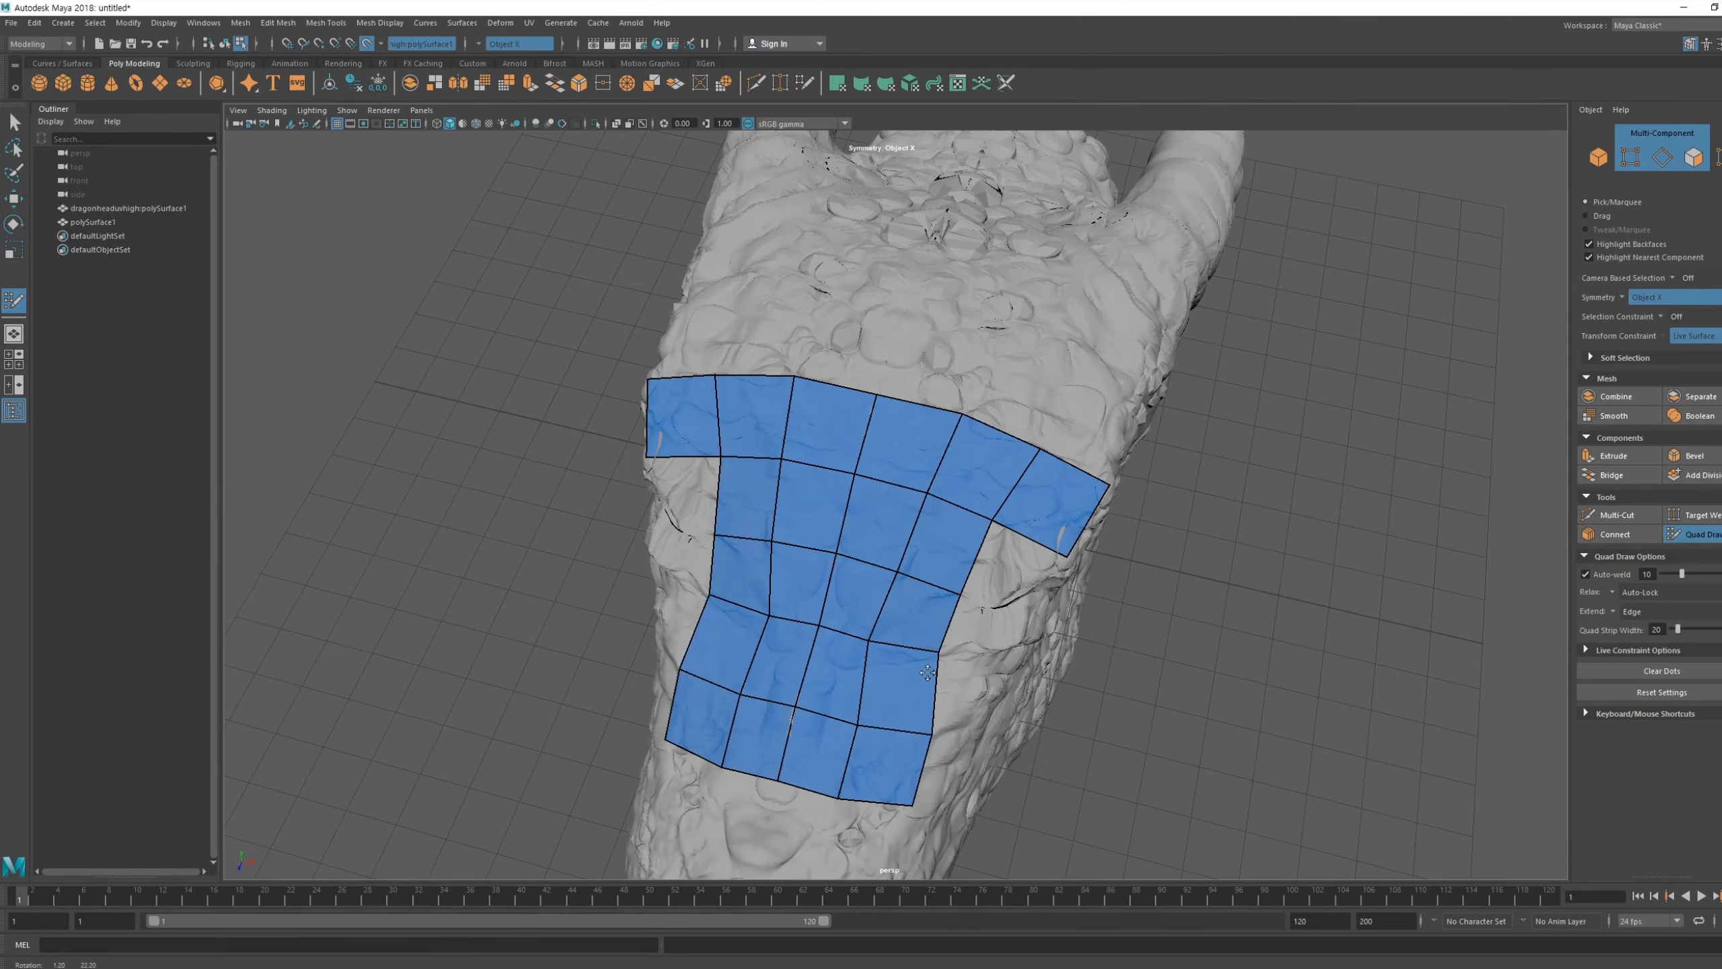
pyautogui.keyDown('ctrl'); pyautogui.click(989, 570); pyautogui.keyUp('ctrl')
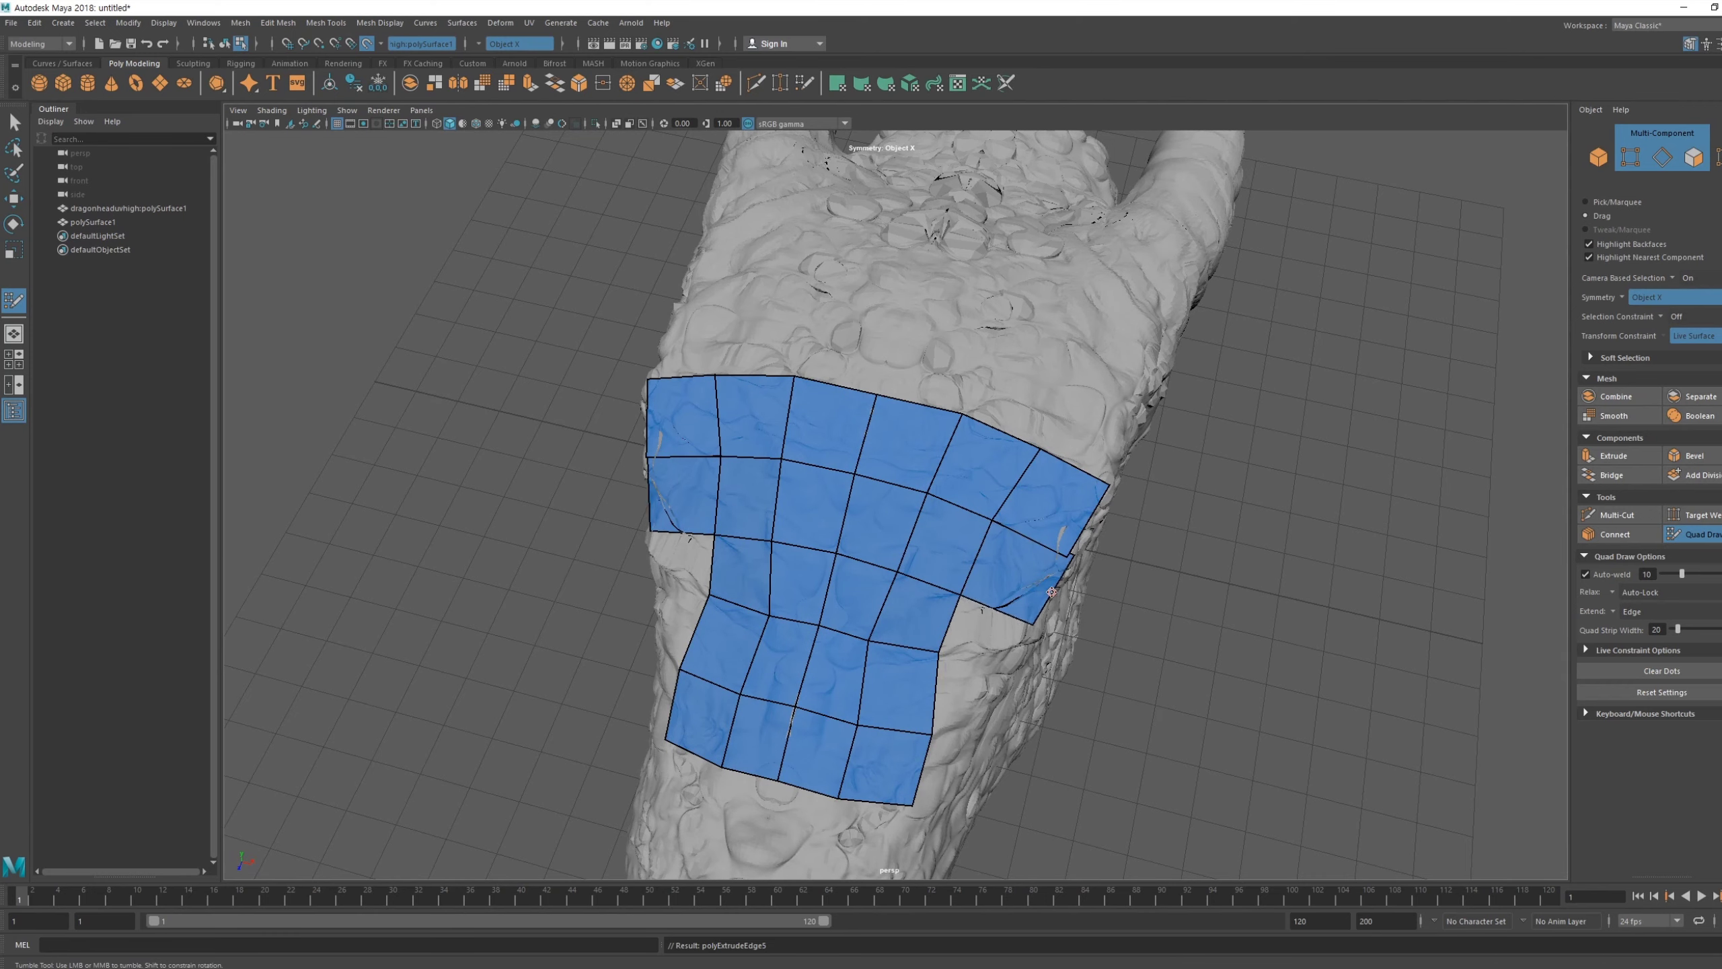
pyautogui.keyDown('alt'); pyautogui.moveTo(1096, 623); pyautogui.dragTo(1082, 606); pyautogui.keyUp('alt')
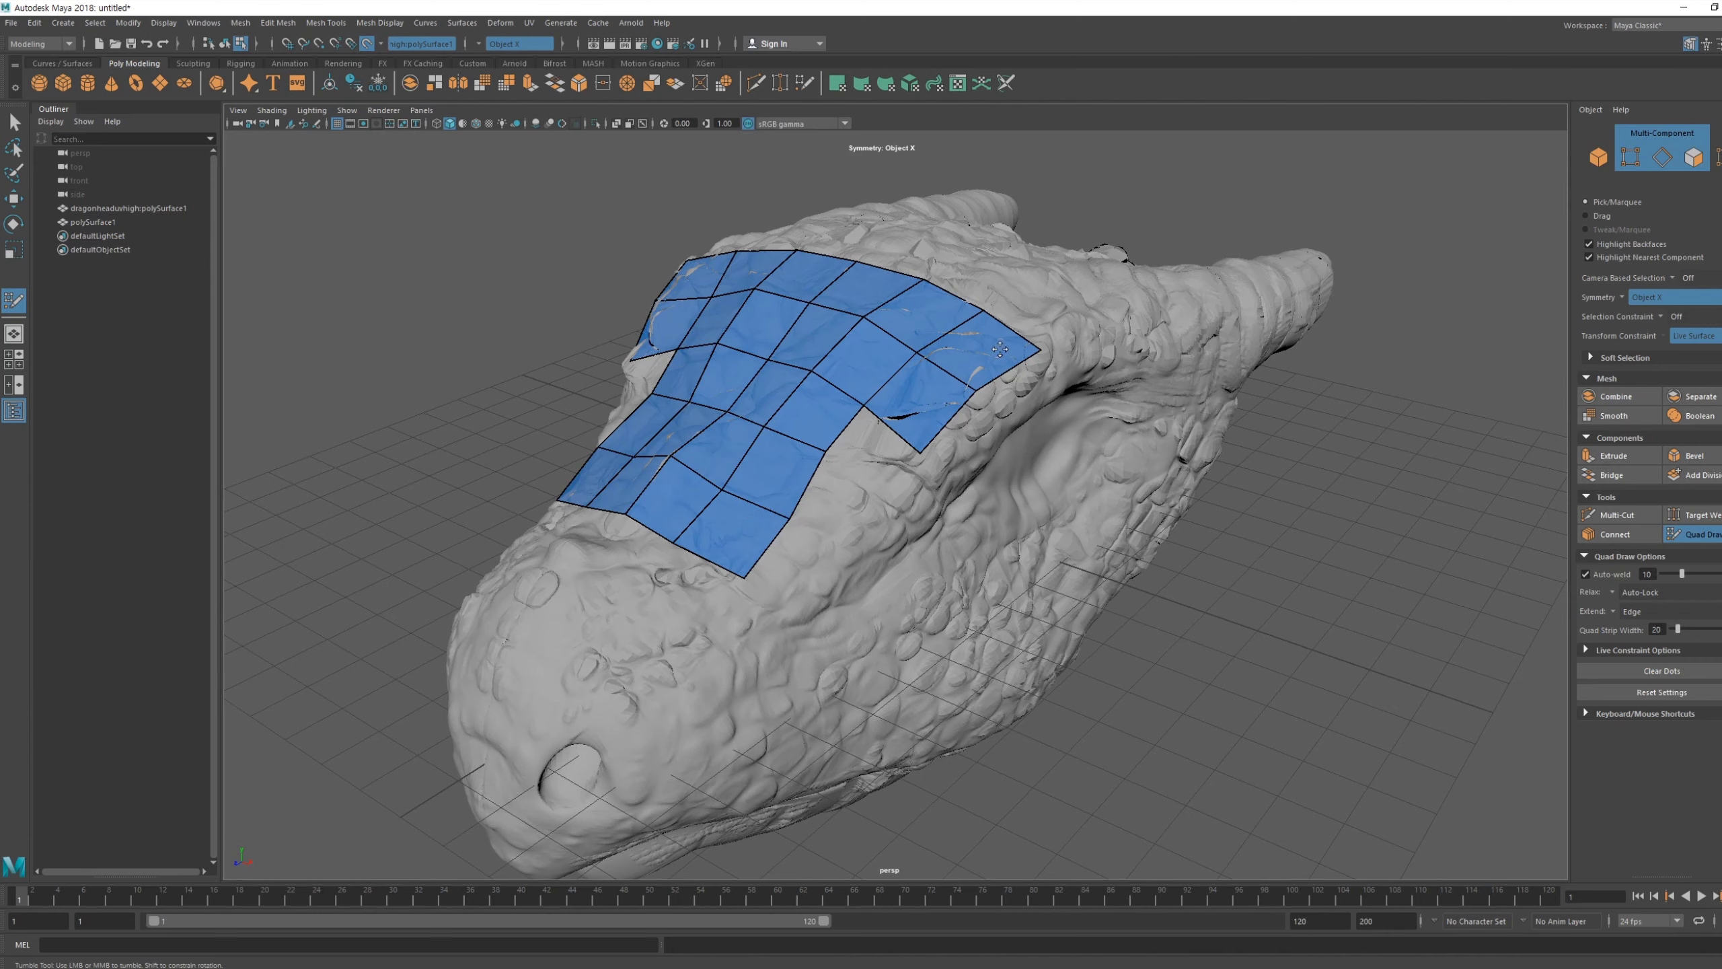
# Leave Quad Draw for the Select tool and undo the last edge extension
pyautogui.click(15, 124)
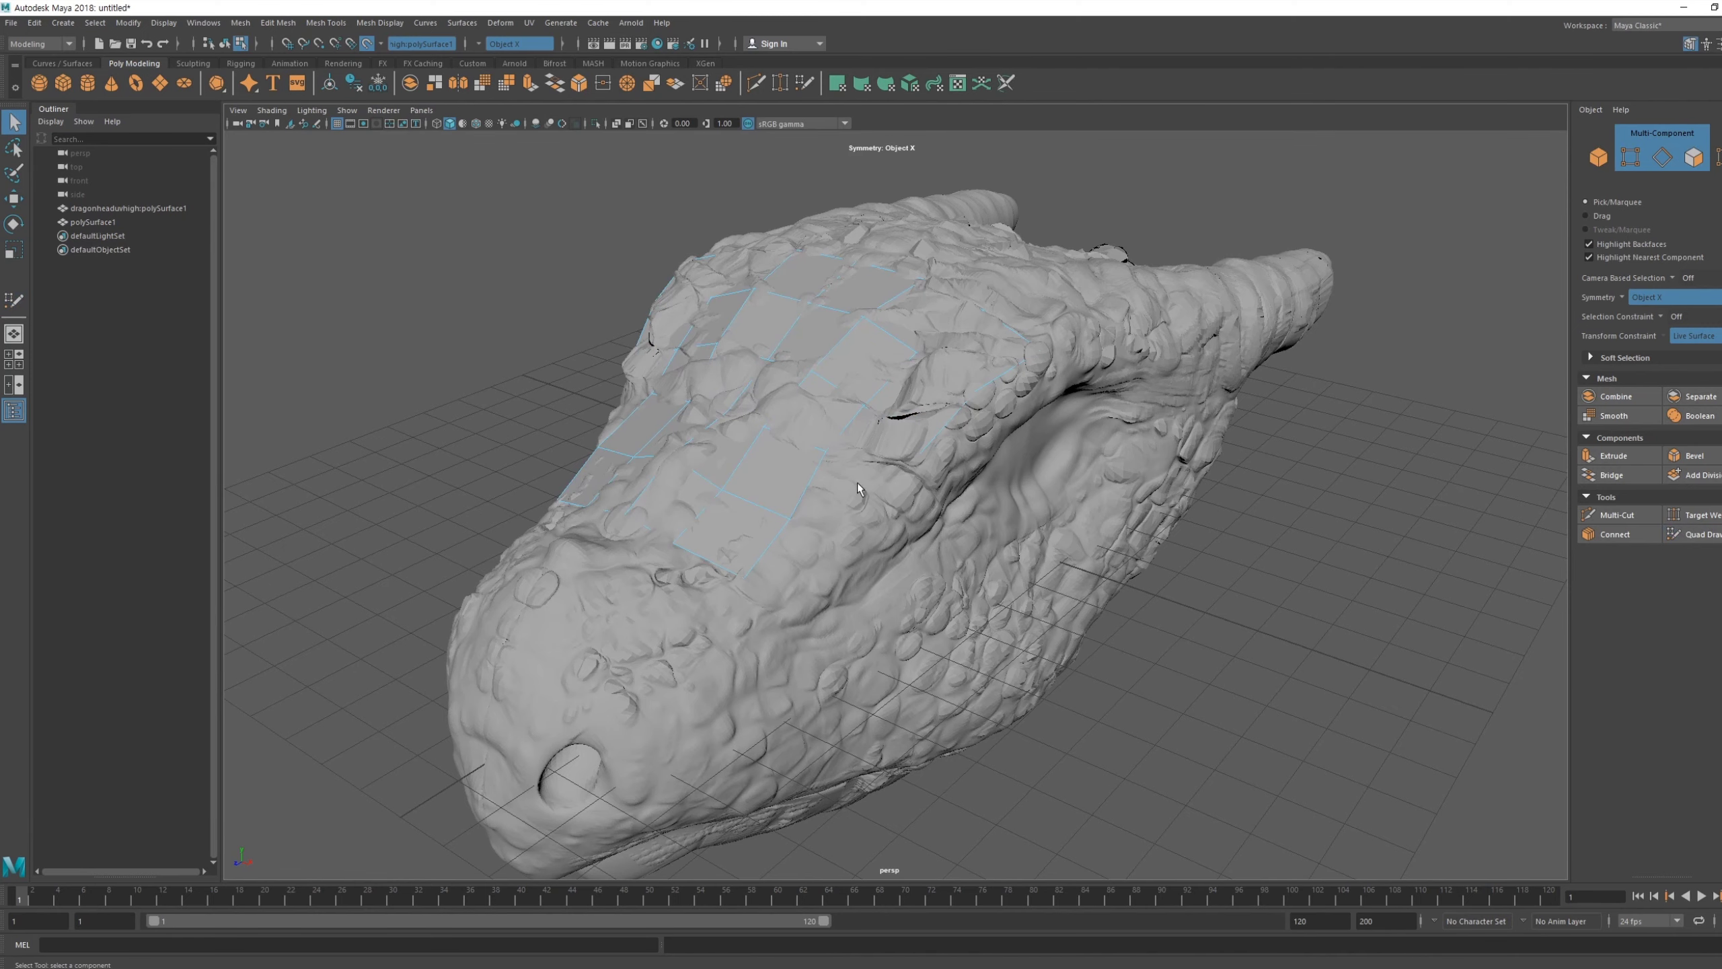
pyautogui.scroll(-3, 840, 463)
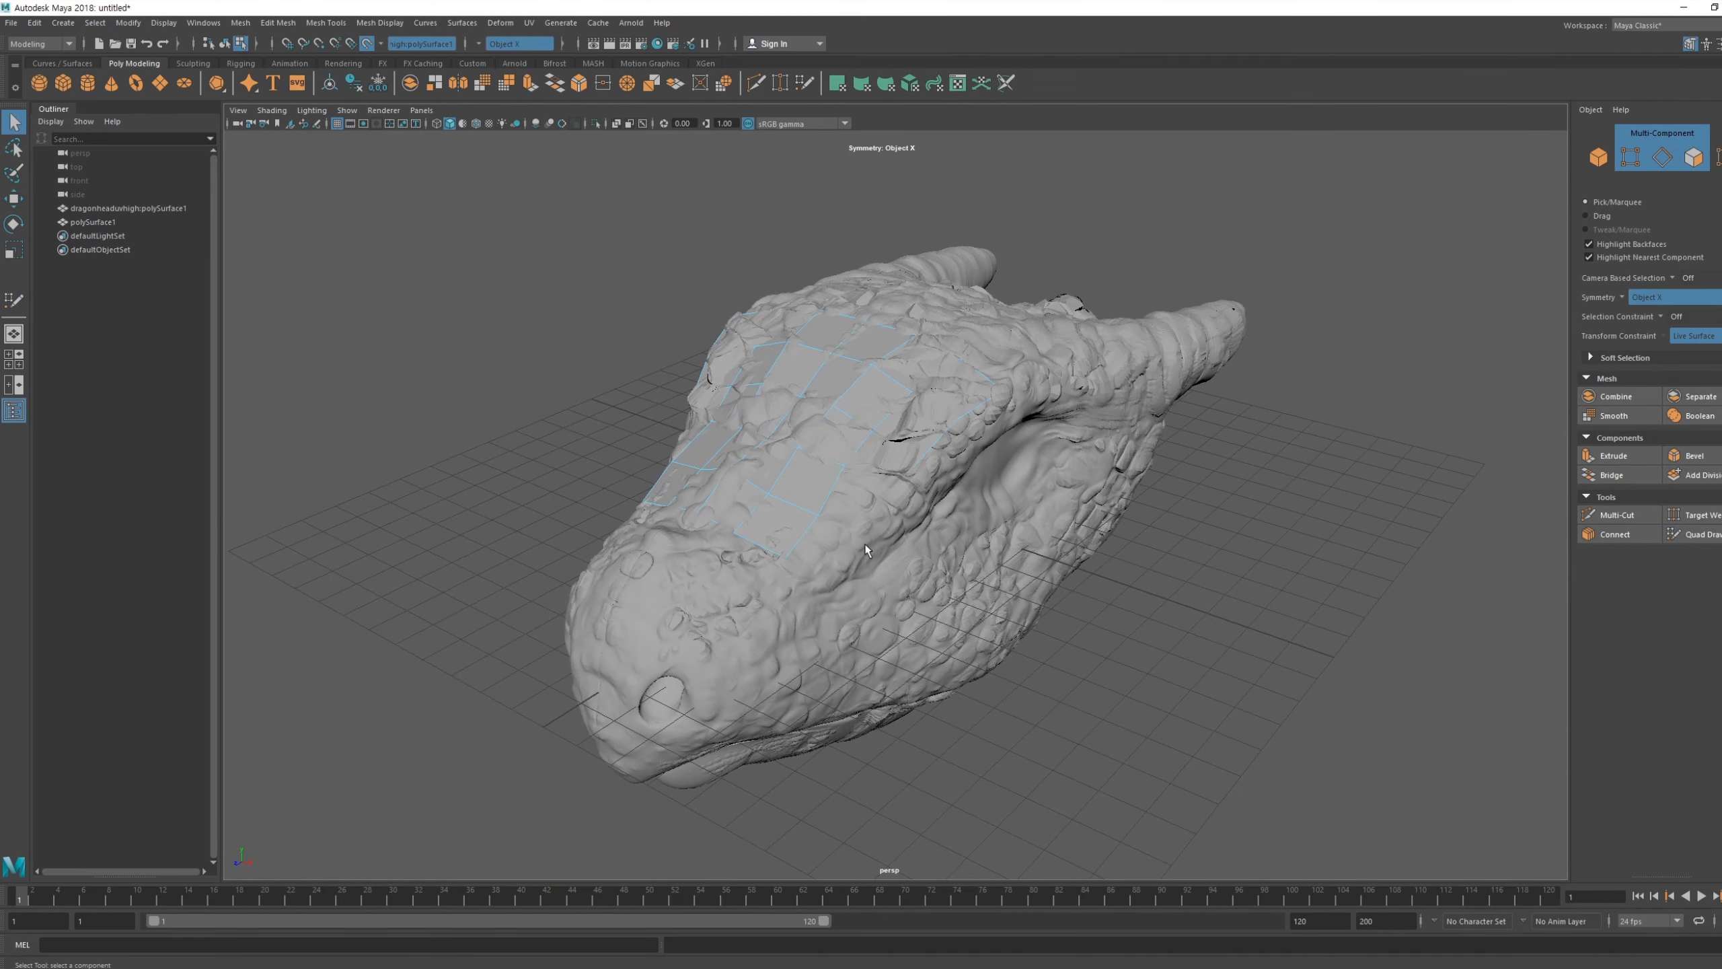
pyautogui.hotkey('ctrl', 'z')
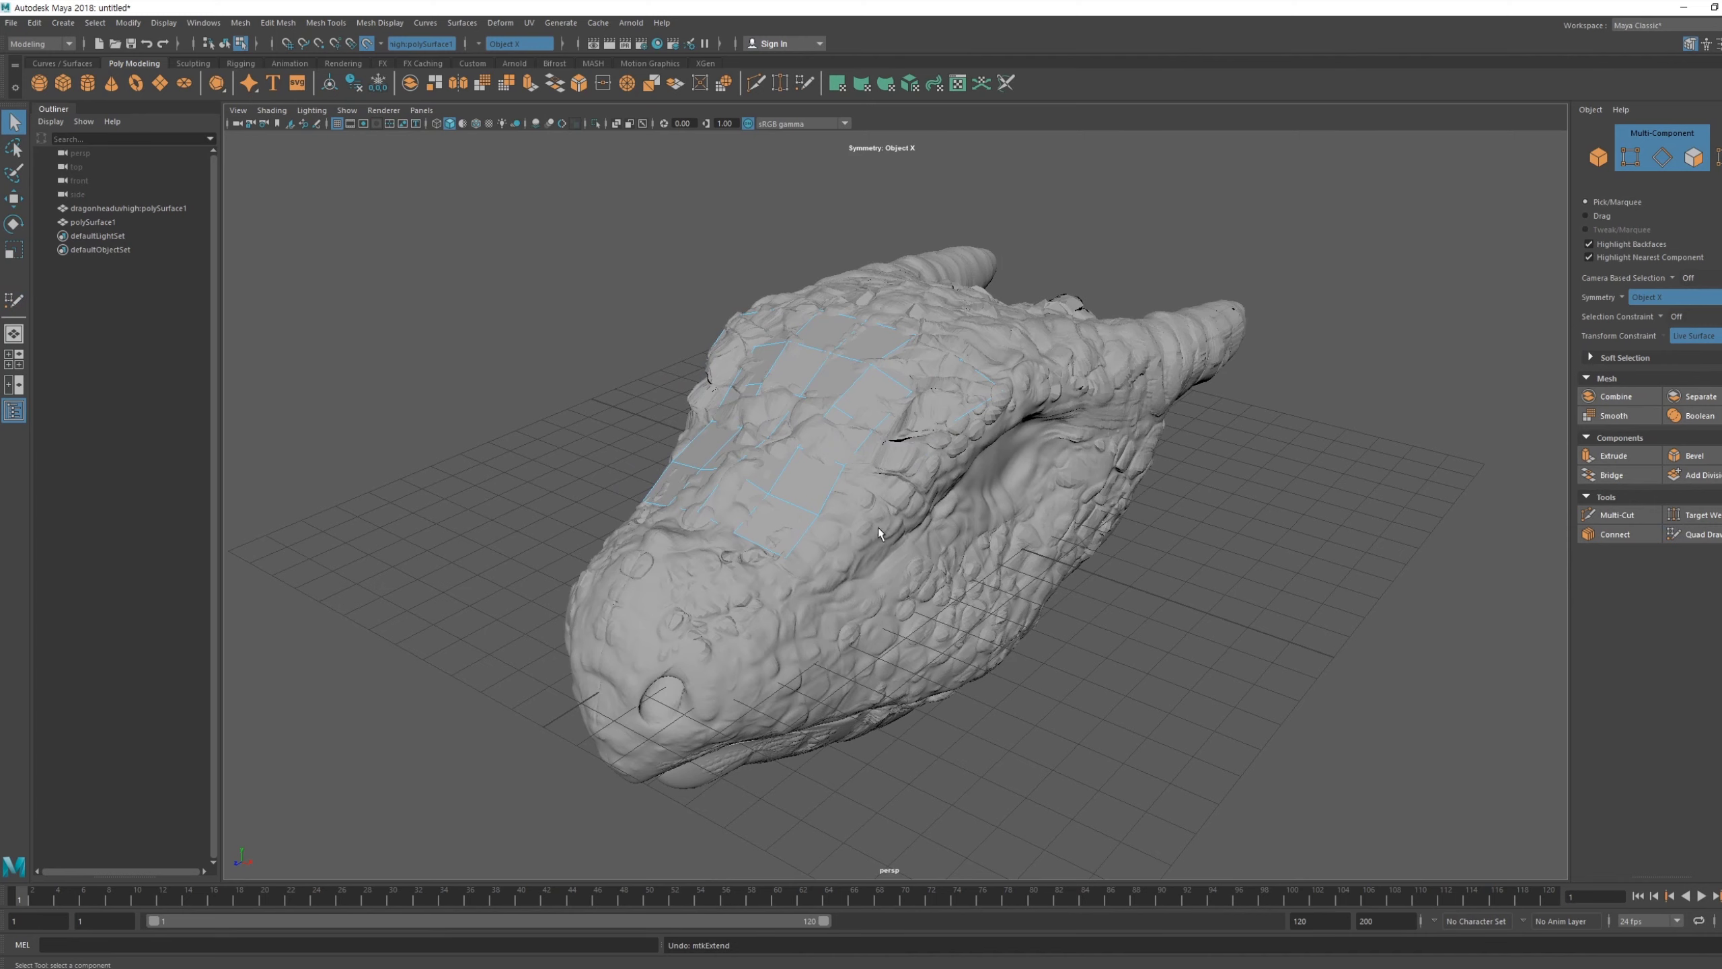
# Switch from component to object selection and delete the high-resolution dragon head, keeping the low-poly mesh
pyautogui.moveTo(878, 530); pyautogui.dragTo(898, 551)
pyautogui.moveTo(926, 460); pyautogui.dragTo(1047, 474, button='right')
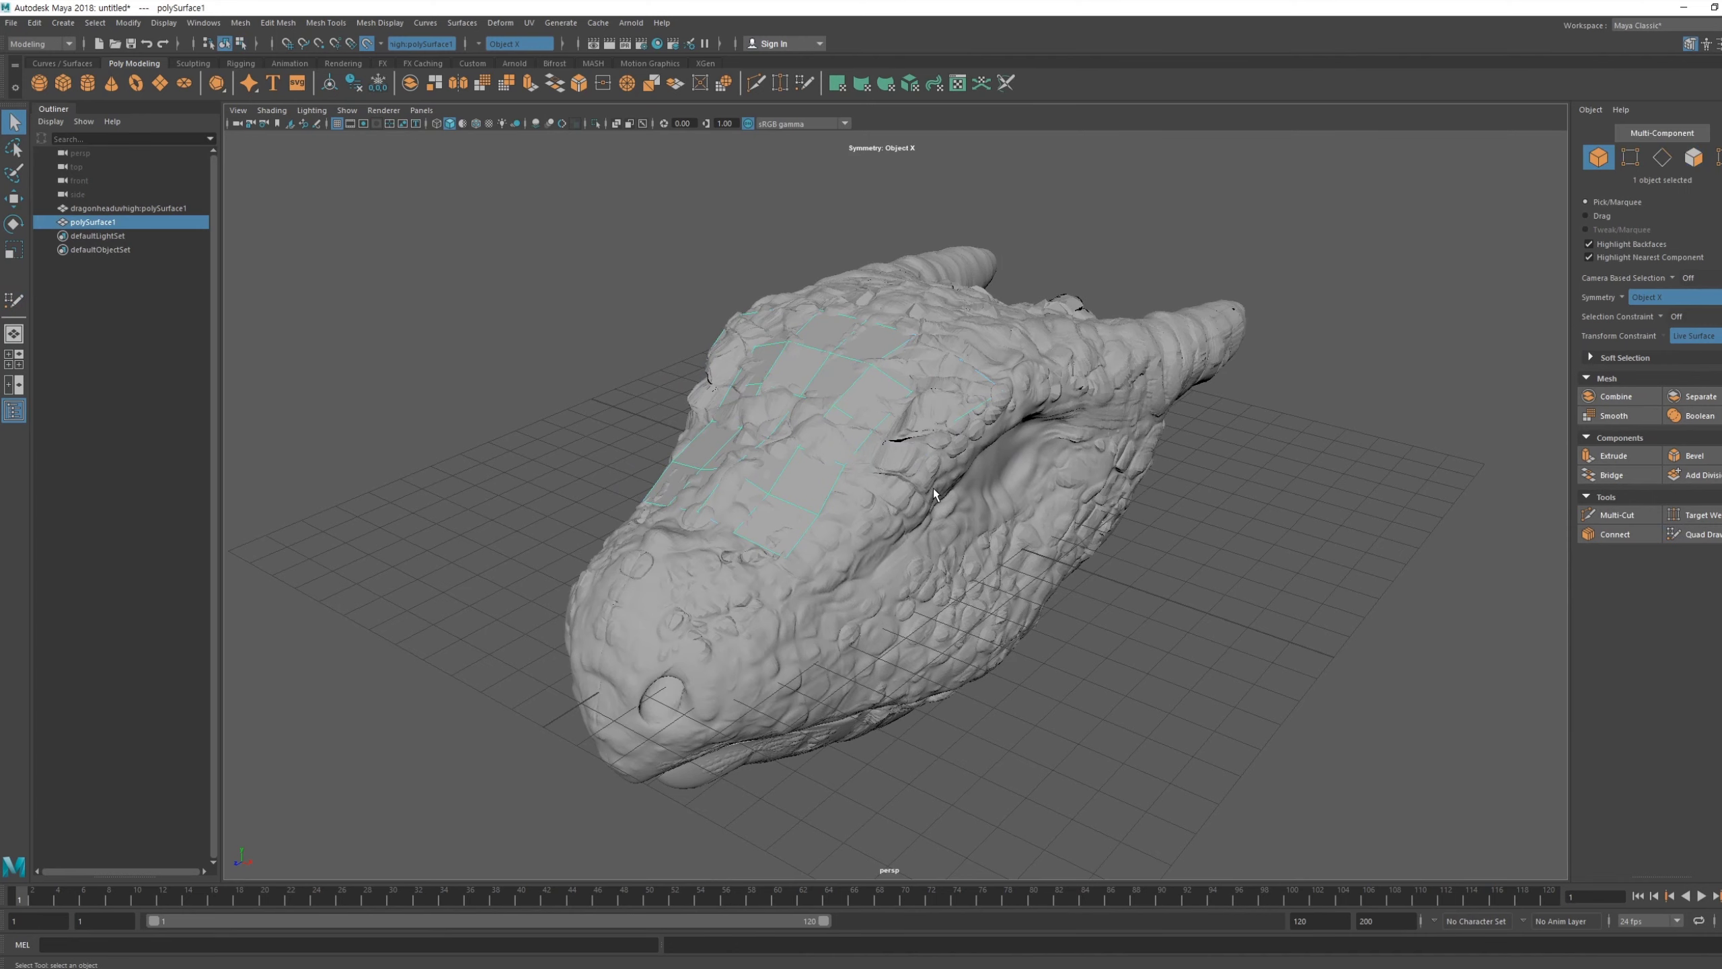
pyautogui.click(132, 210)
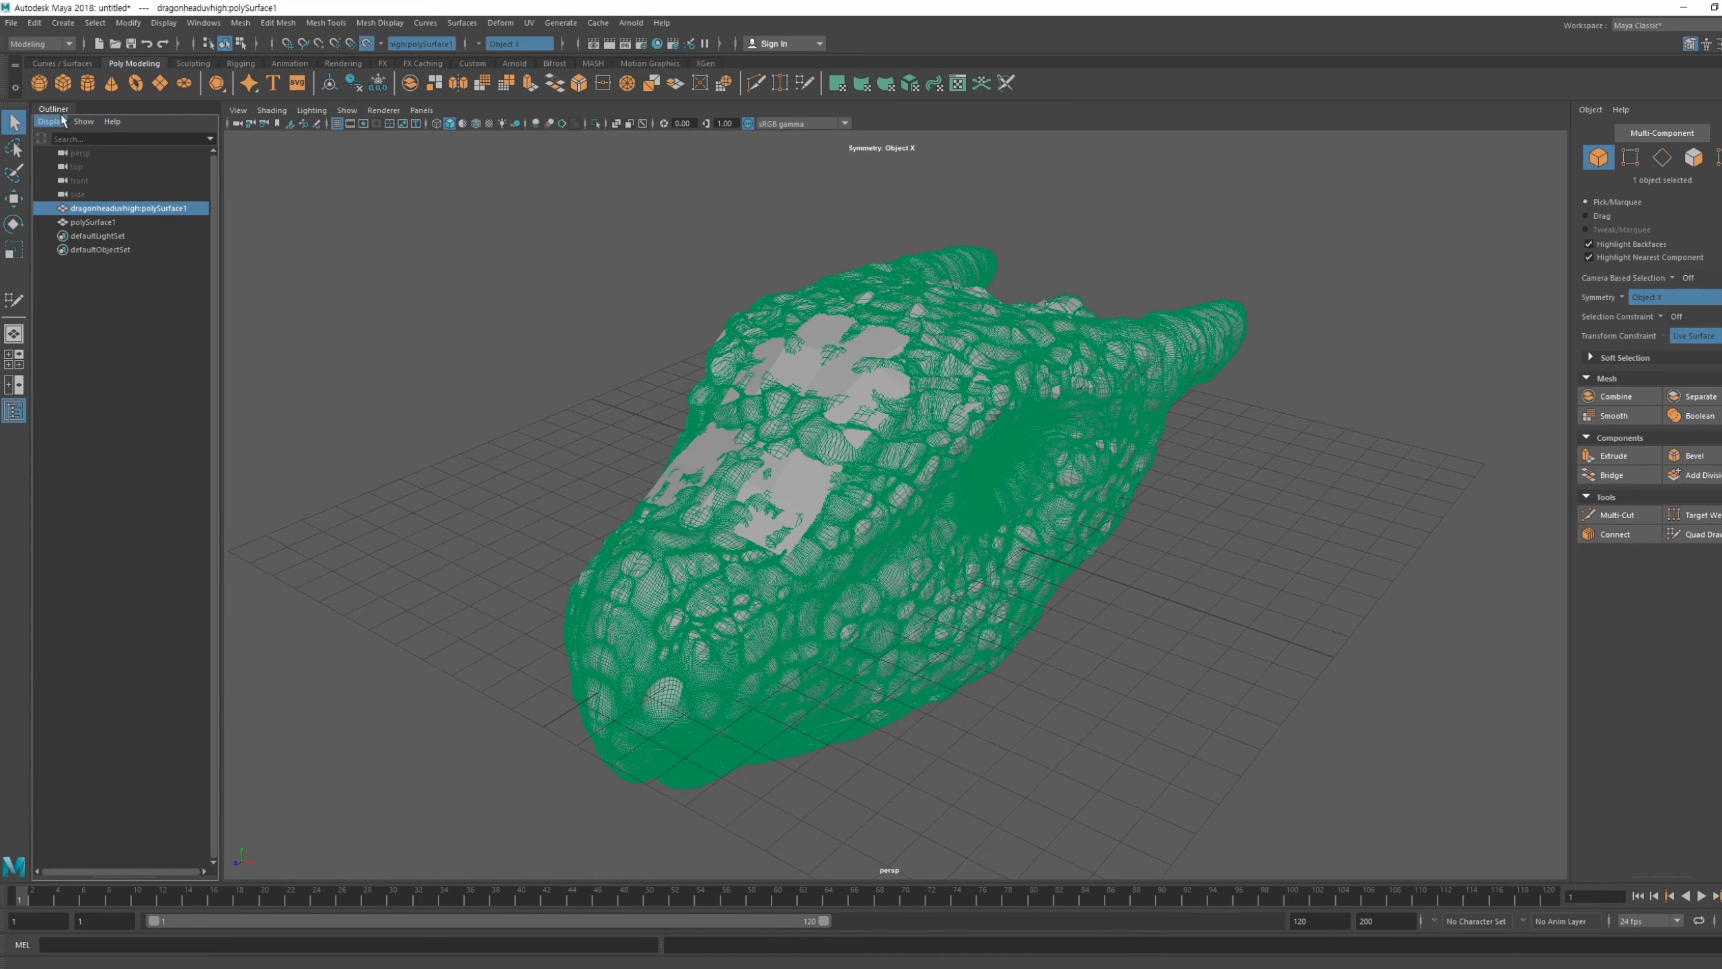
pyautogui.click(162, 23)
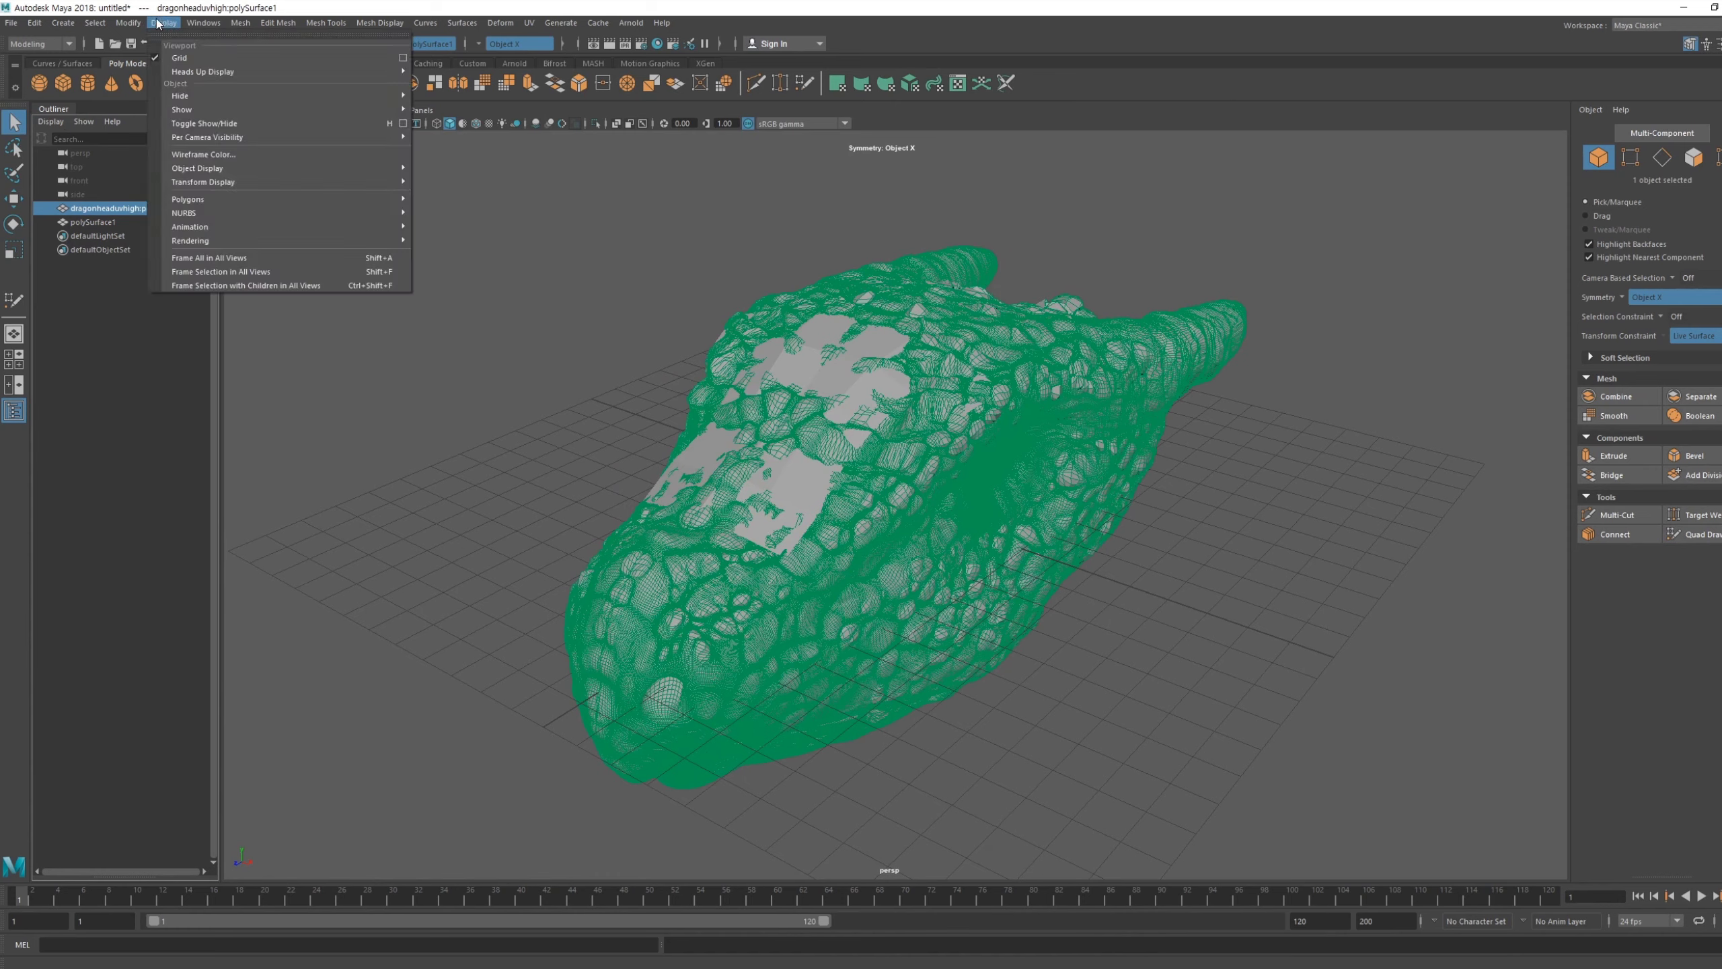
pyautogui.moveTo(134, 25)
pyautogui.click(212, 123)
pyautogui.click(122, 223)
pyautogui.click(128, 210)
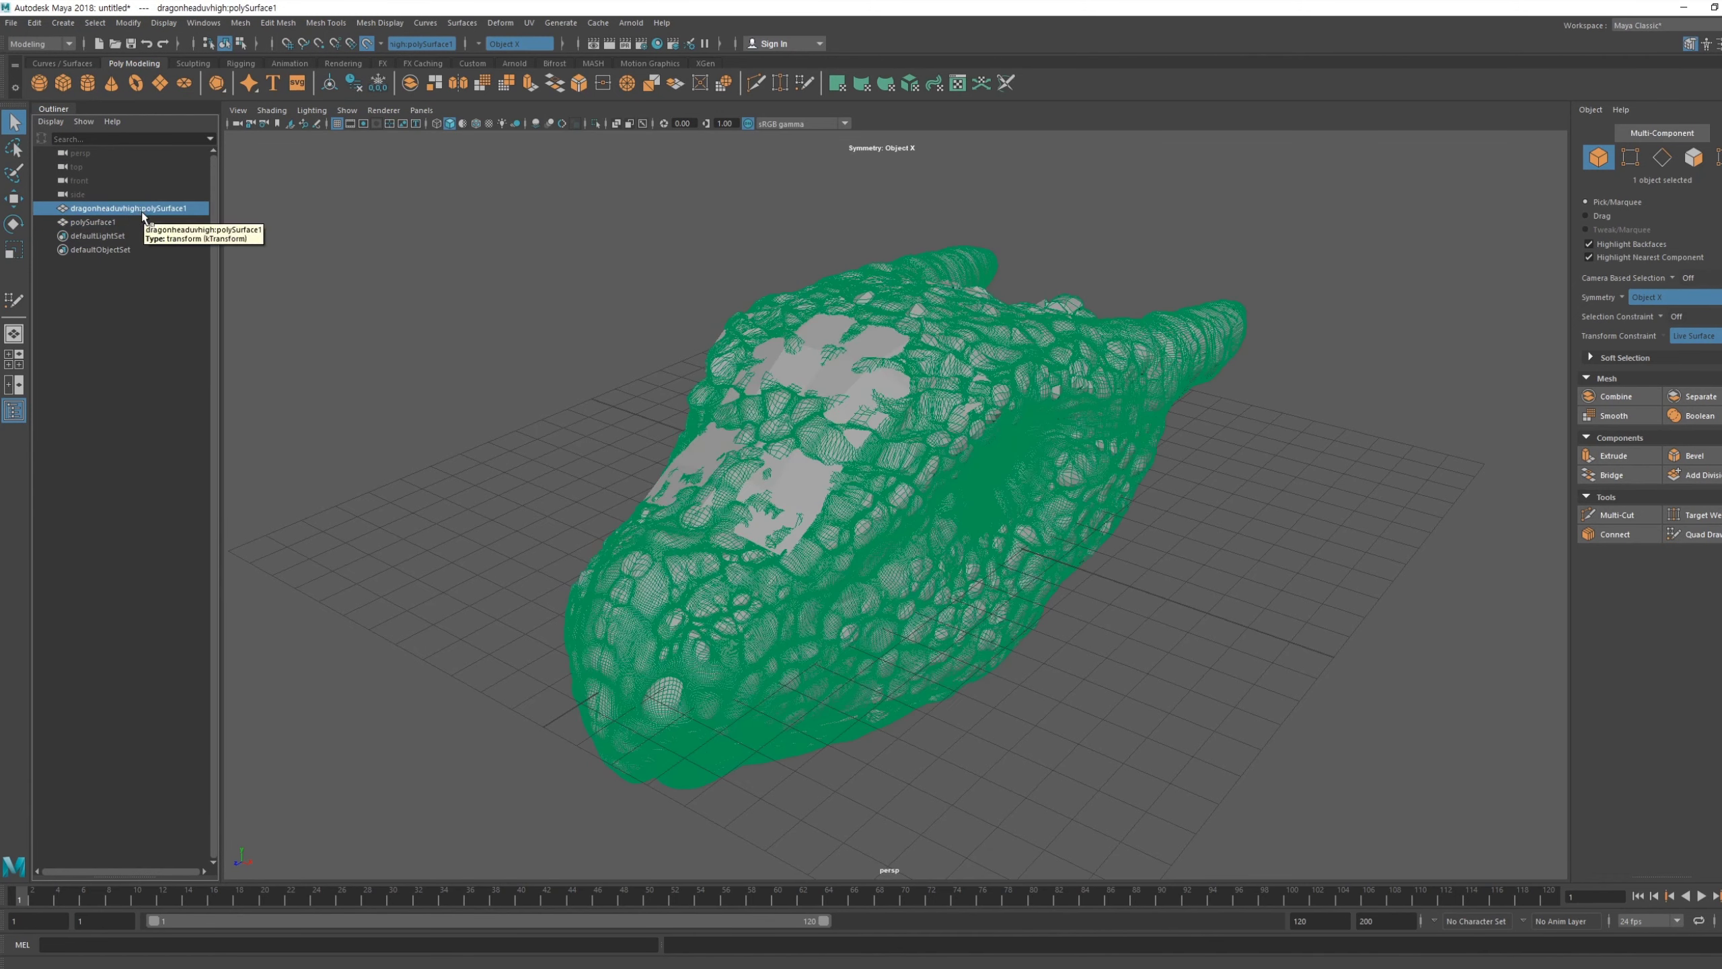
pyautogui.press('Delete')
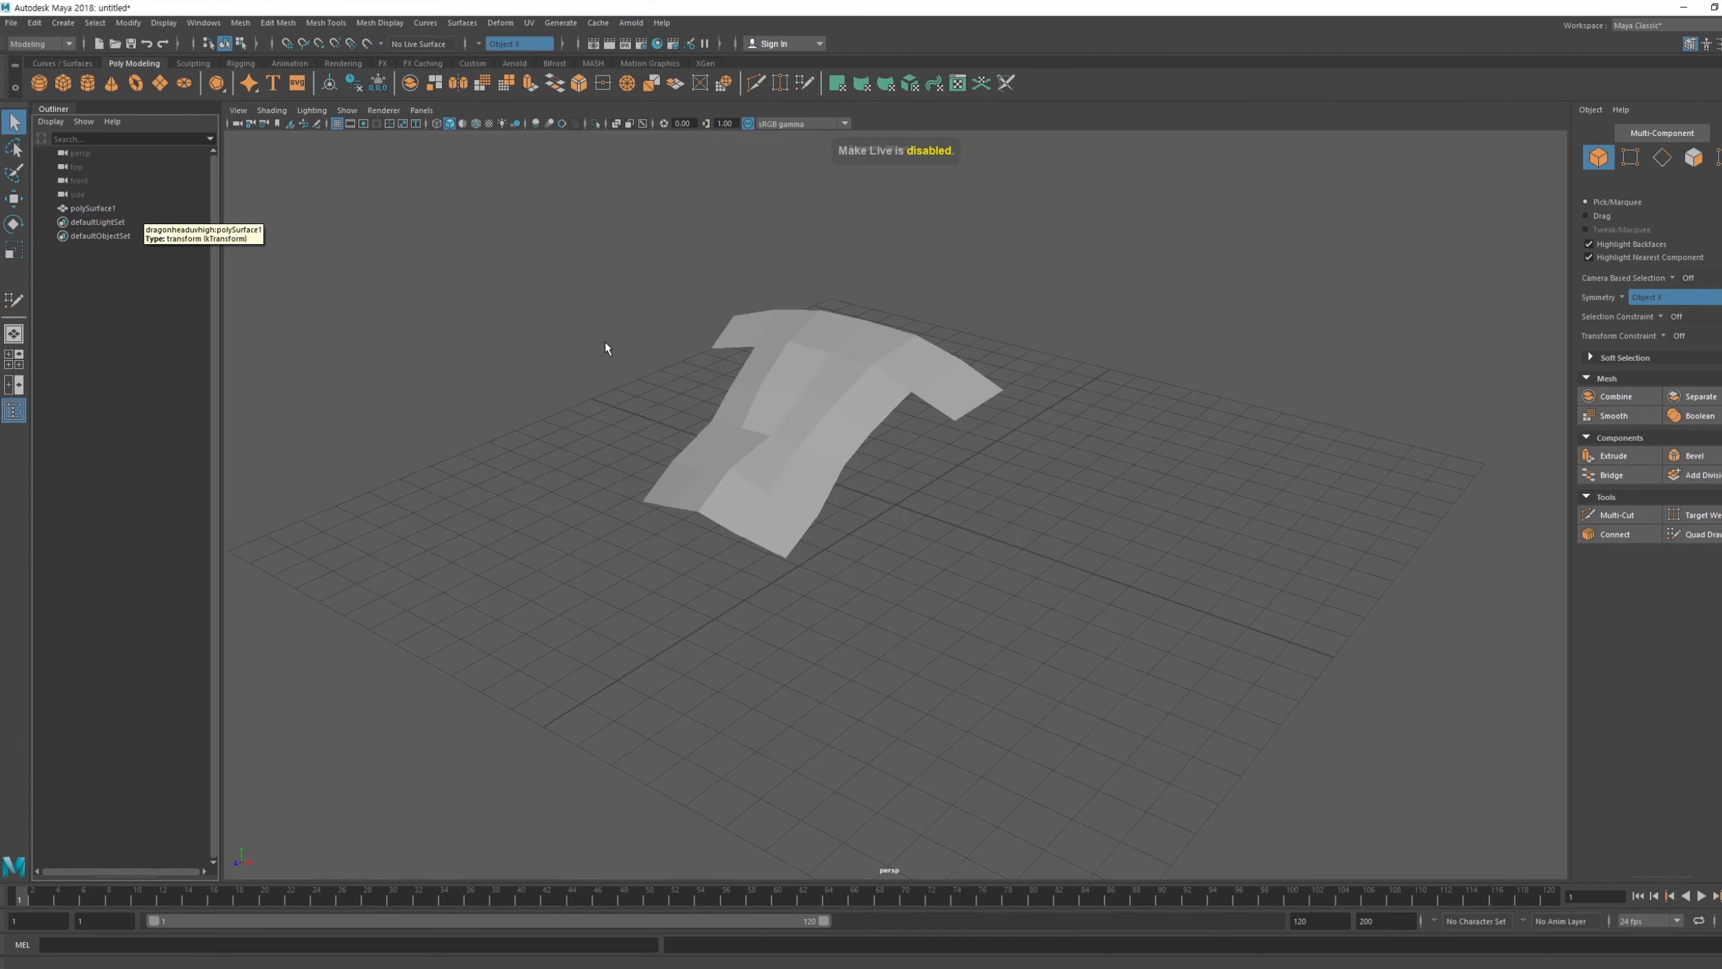
# Select the low-poly quad mesh and inspect its shape on its own from another angle
pyautogui.click(877, 456)
pyautogui.keyDown('alt'); pyautogui.moveTo(961, 604); pyautogui.dragTo(923, 603); pyautogui.keyUp('alt')
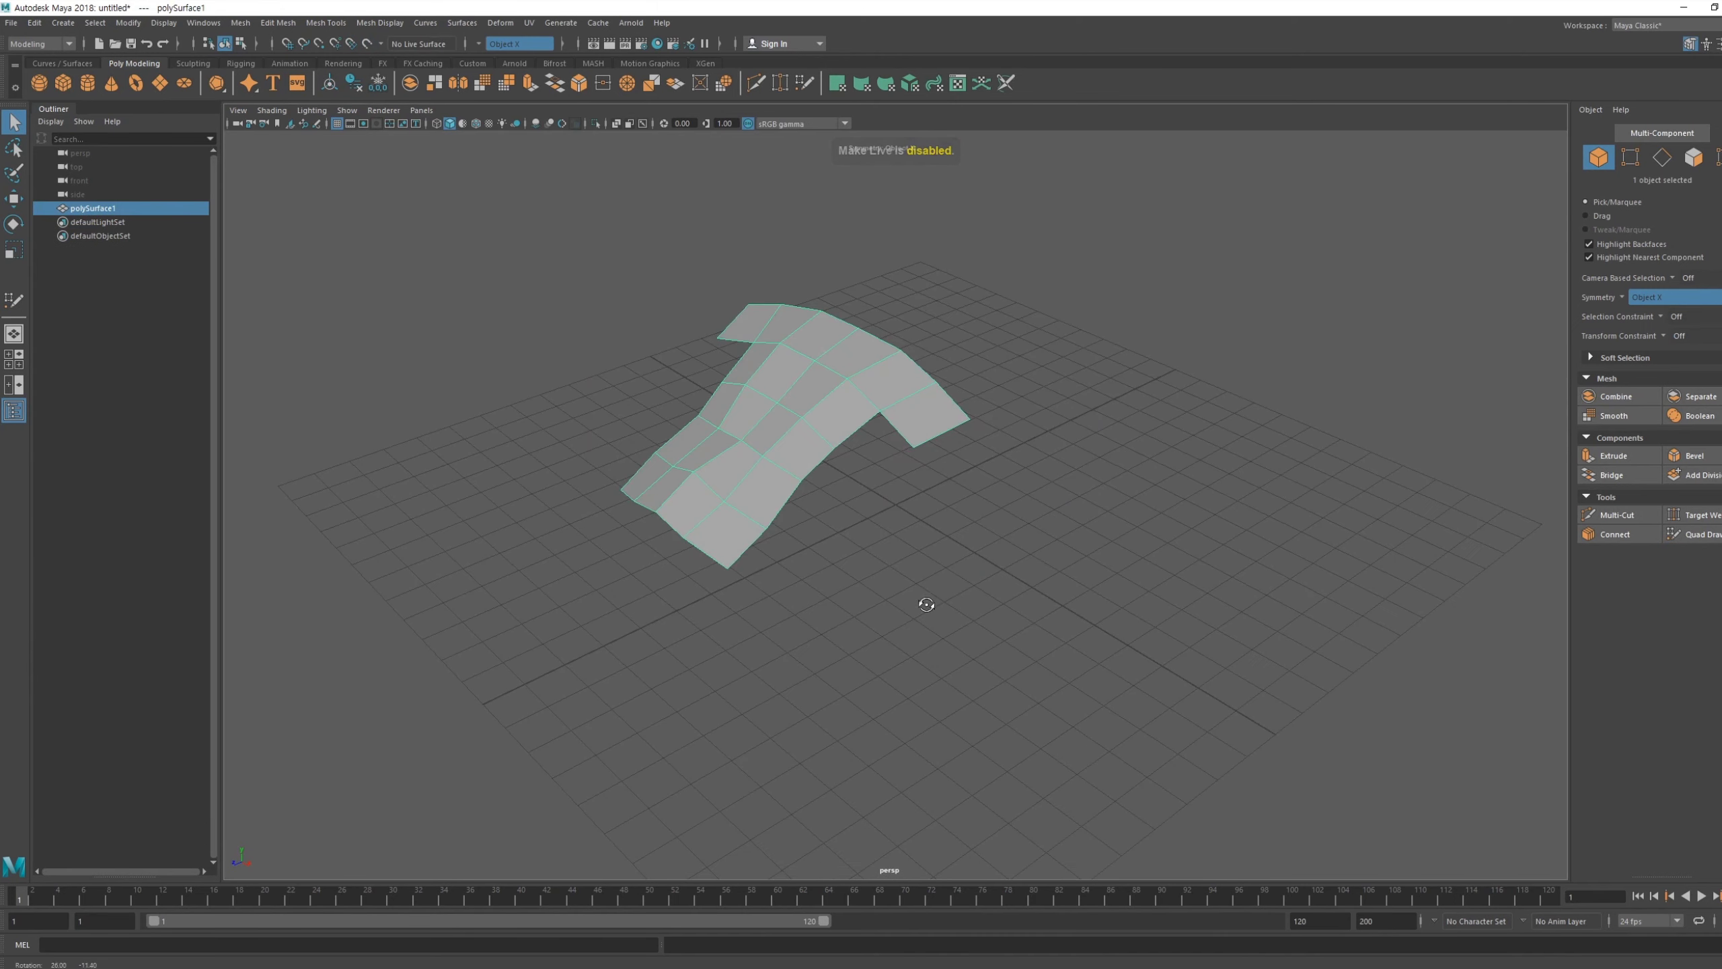